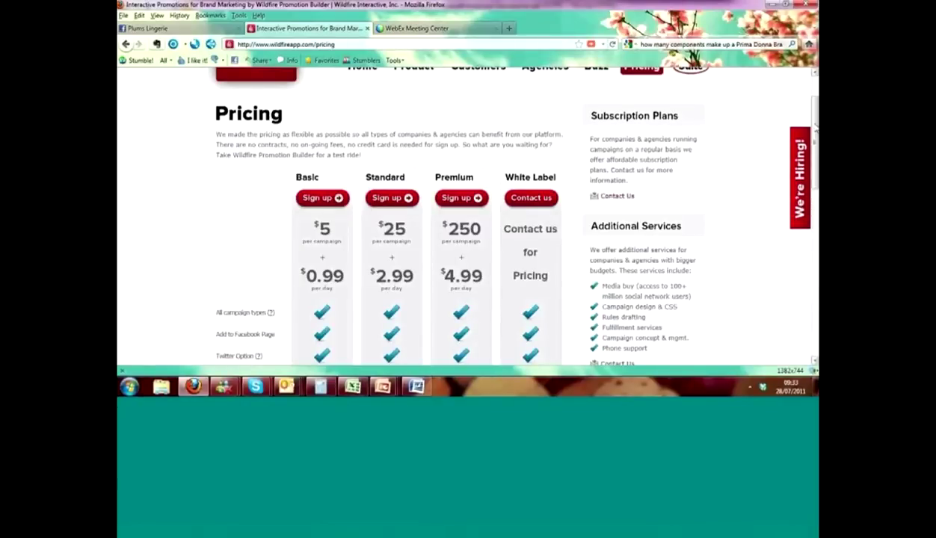
left_click_drag(816, 128, 816, 128)
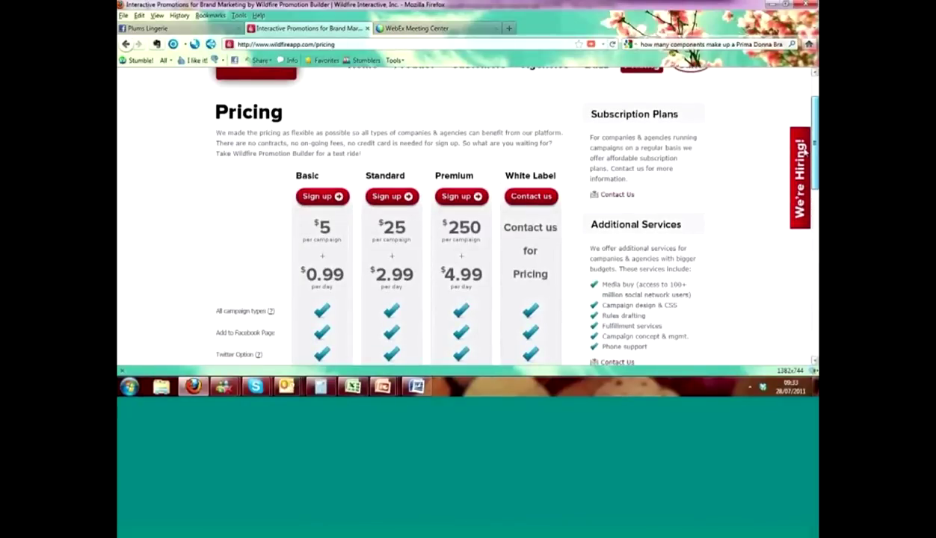
scroll(806, 151, "down", 2)
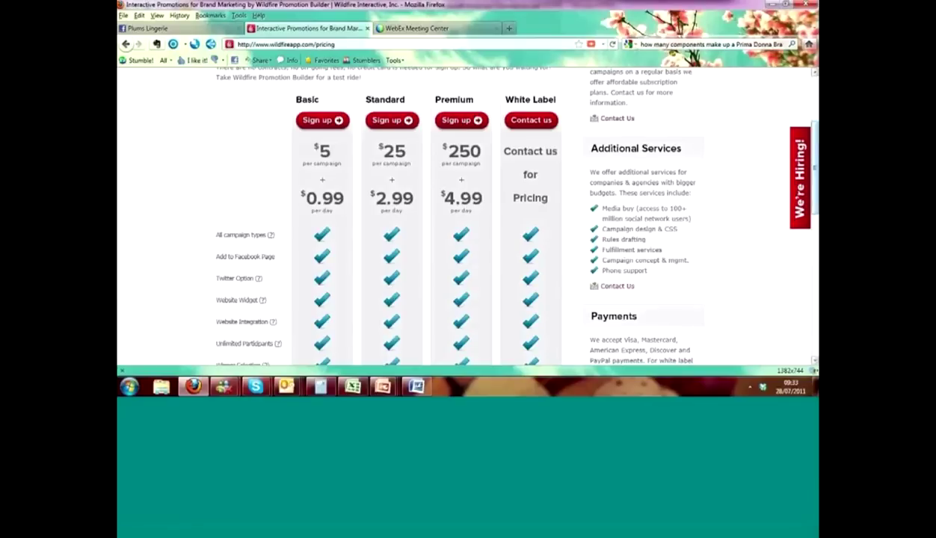
left_click_drag(815, 155, 813, 183)
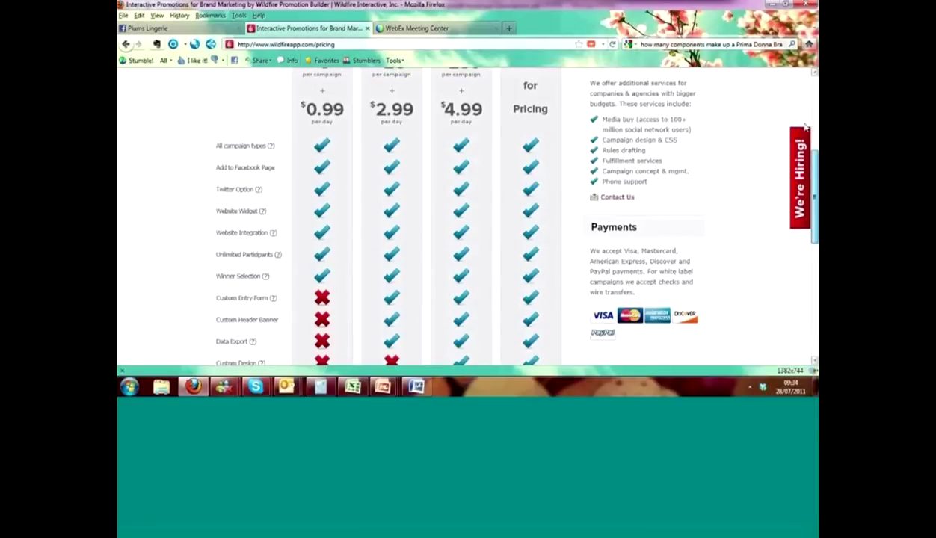
scroll(748, 149, "up", 3)
- Log in to Wildfire and begin a new campaign from Manage Campaigns
left_click(677, 87)
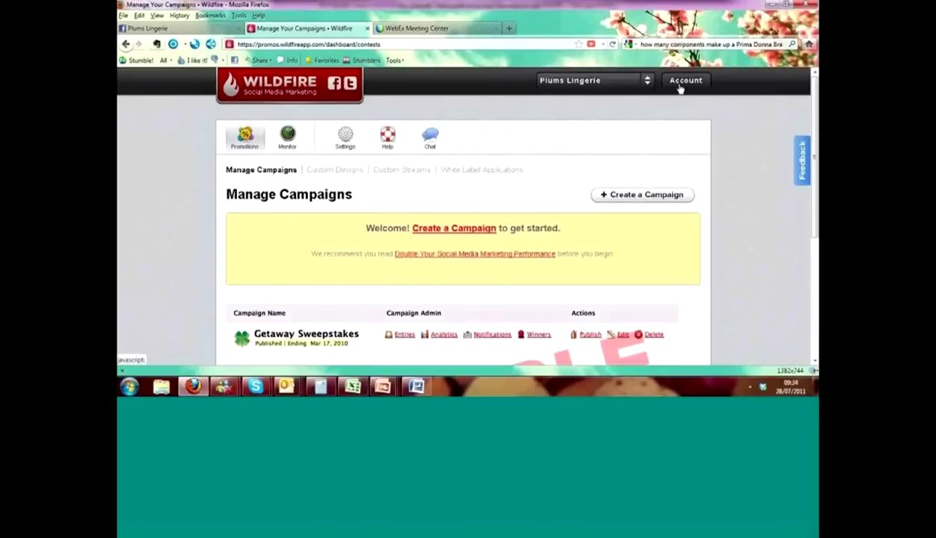
left_click(460, 229)
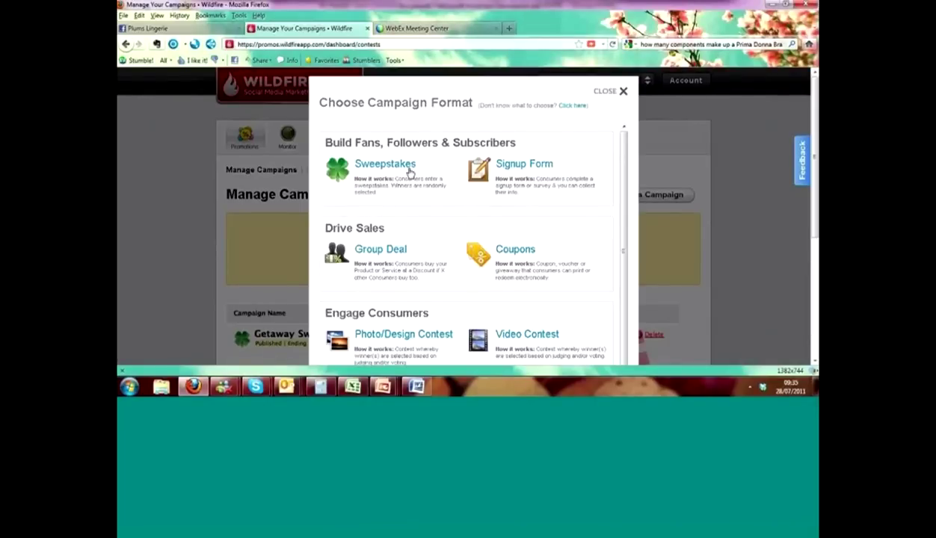
- Choose the Sweepstakes format and name it 'Plums Lingerie Birthday Competition'
left_click(402, 166)
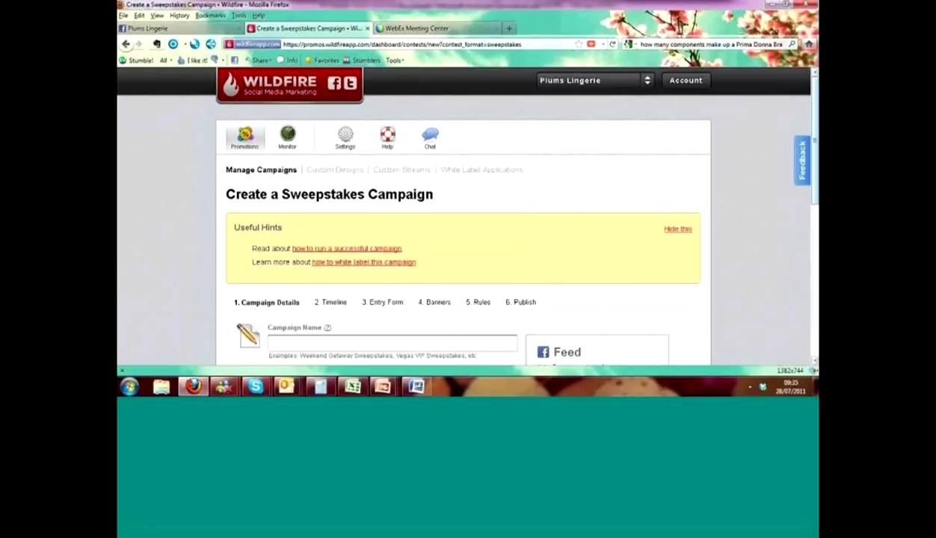
scroll(367, 180, "down", 1)
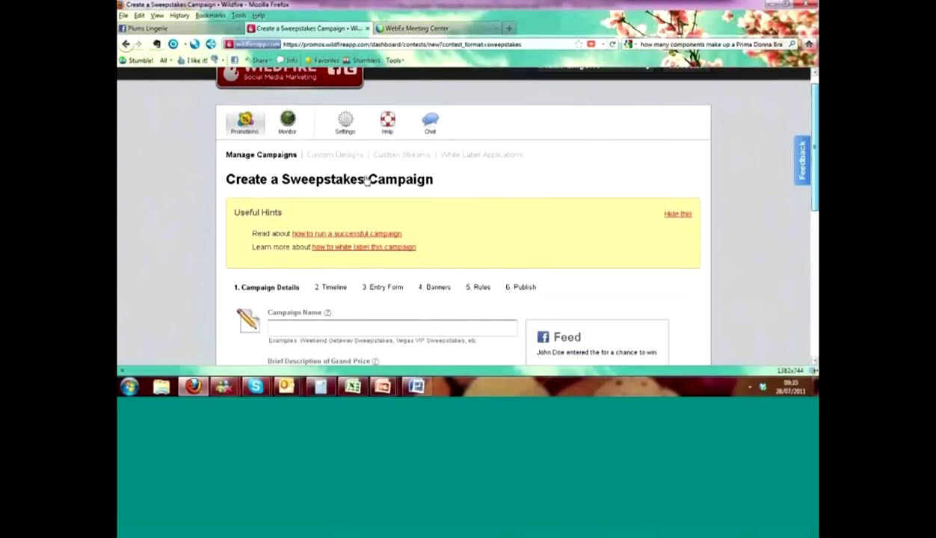
scroll(367, 180, "down", 3)
left_click(343, 207)
type("Pl")
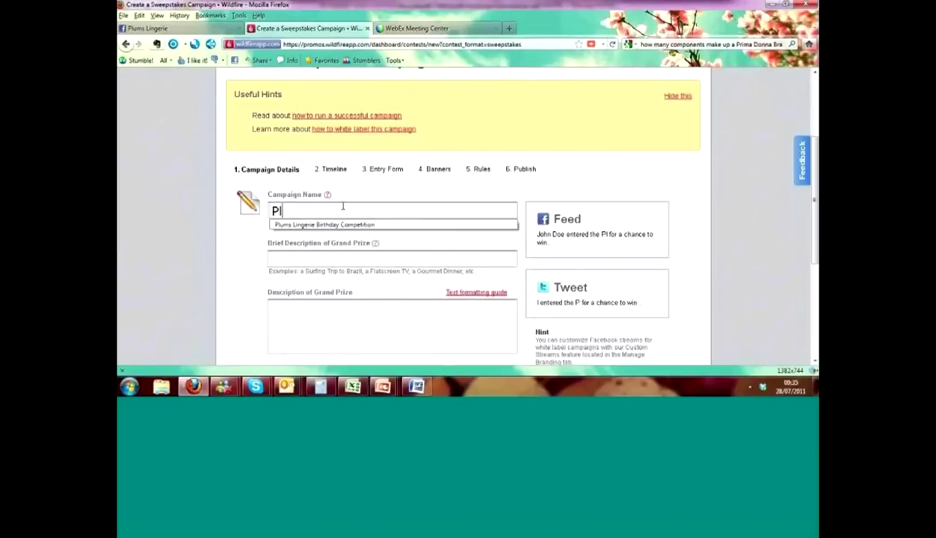
type("ums Li")
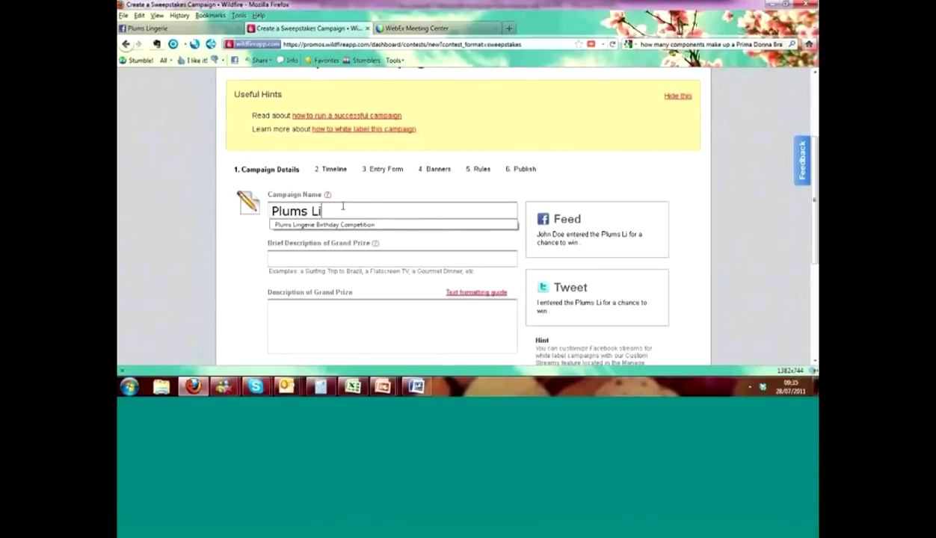
key("Down")
key("Return")
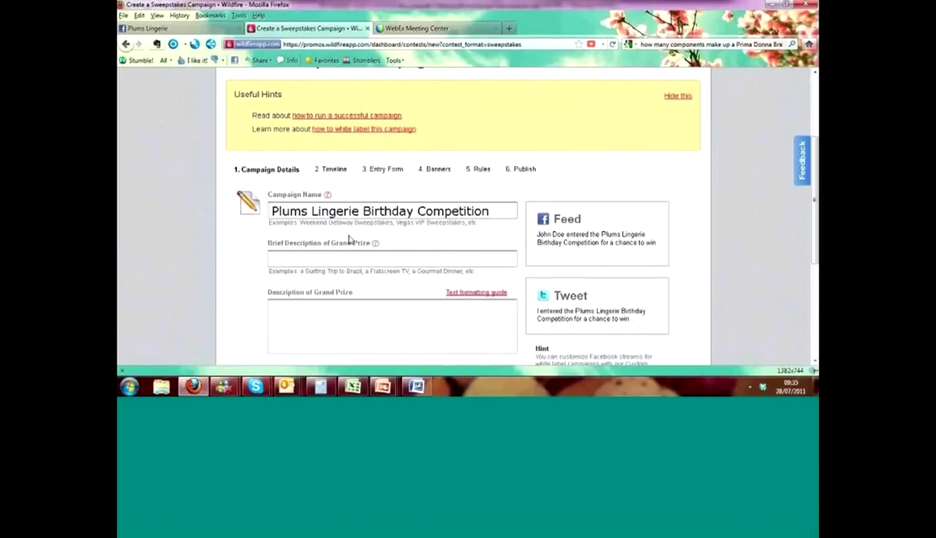
- Set the brief grand prize to '£100 To Spend At Plums Lingerie'
left_click(346, 259)
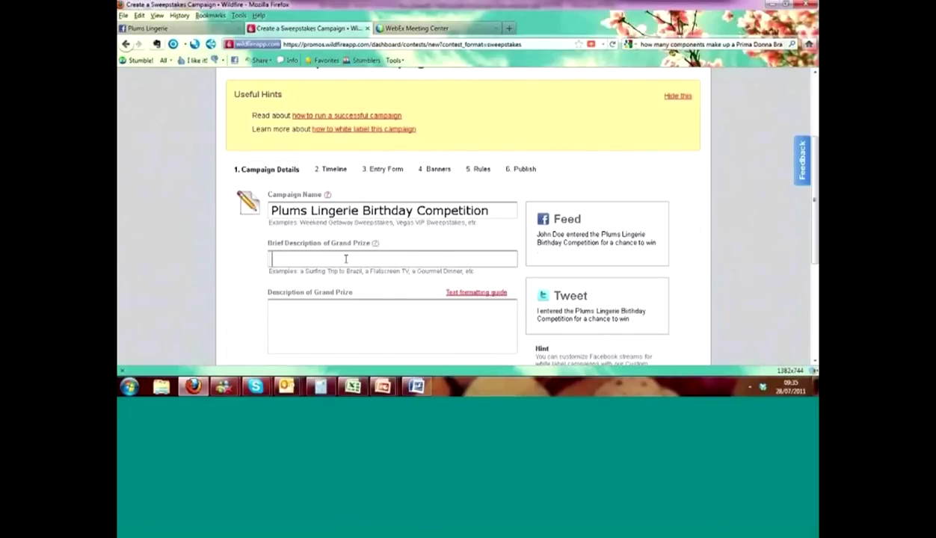
type("£100")
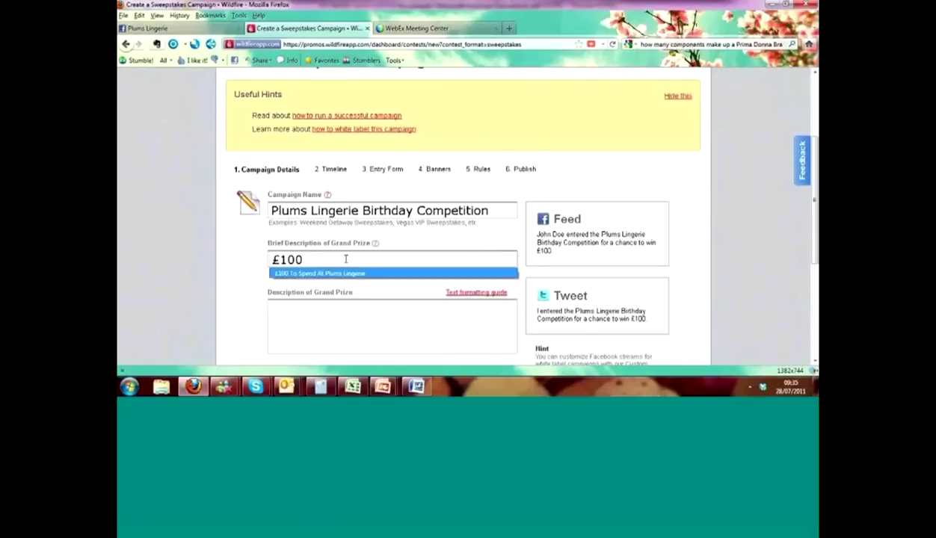
key("Return")
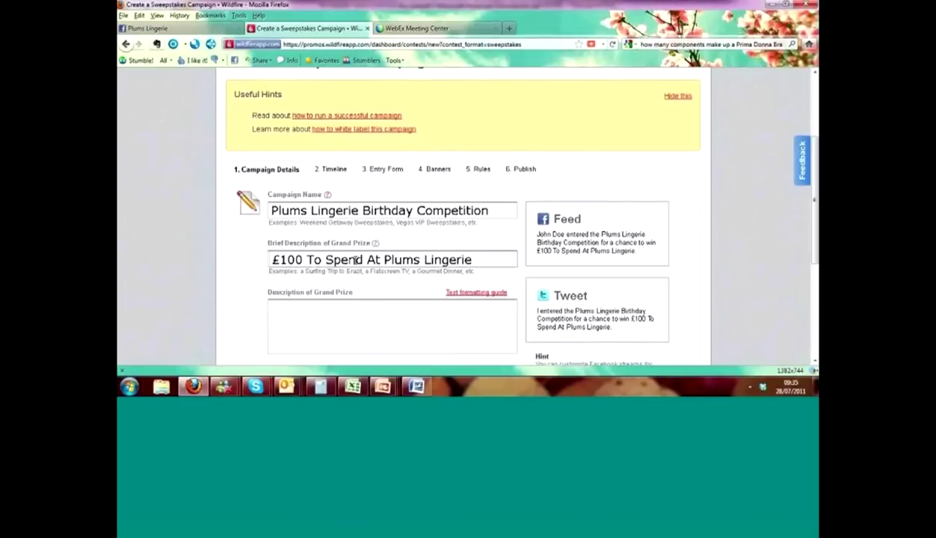
- Describe the prize as '£100 to spend on lingerie, swimwear or nightwear at Plums Lingerie'
left_click(321, 322)
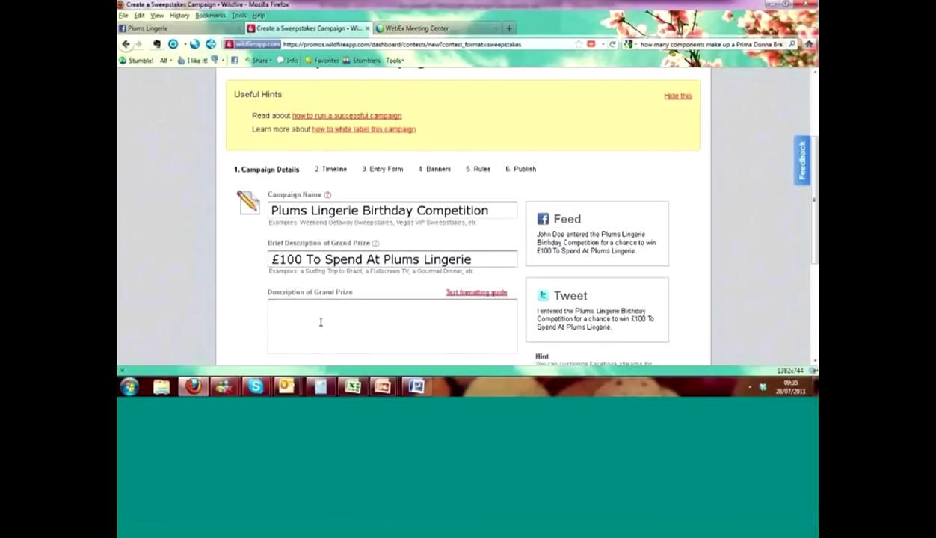
type("£100 to spend on lingerie, swime")
key("BackSpace")
type("wear or nightw")
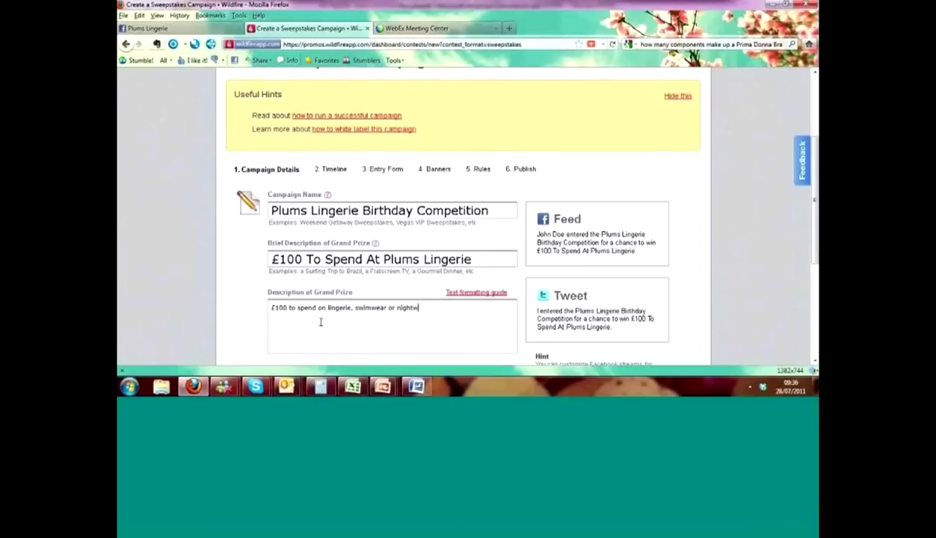
type("ear at Plums Lingerie")
key("BackSpace")
key("BackSpace")
key("BackSpace")
key("BackSpace")
key("BackSpace")
type("gerie")
scroll(758, 360, "down", 4)
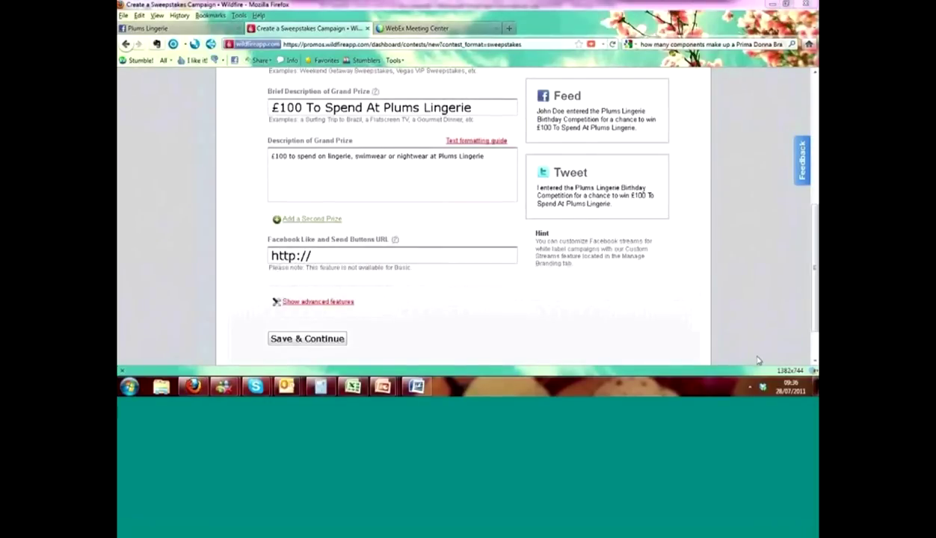
left_click(399, 255)
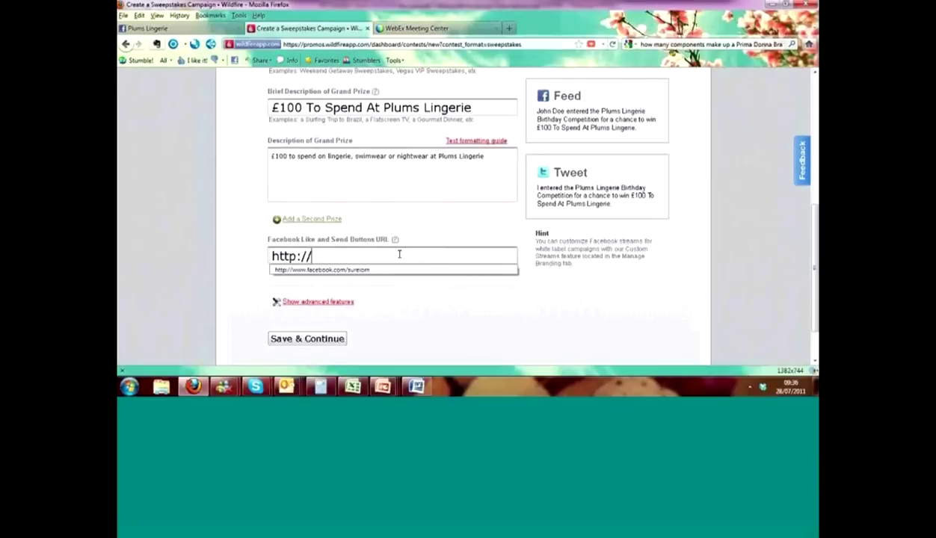
type("www.faceboo")
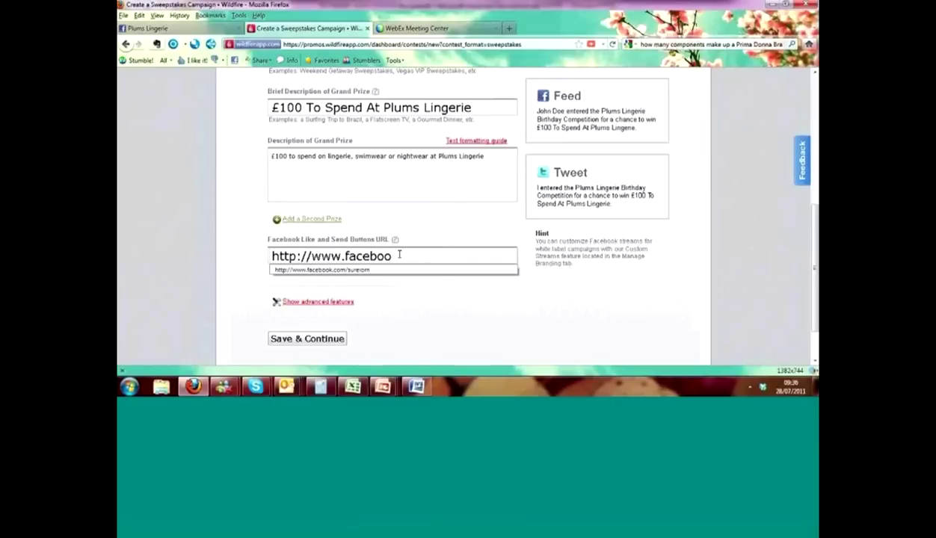
type("k.com/plu")
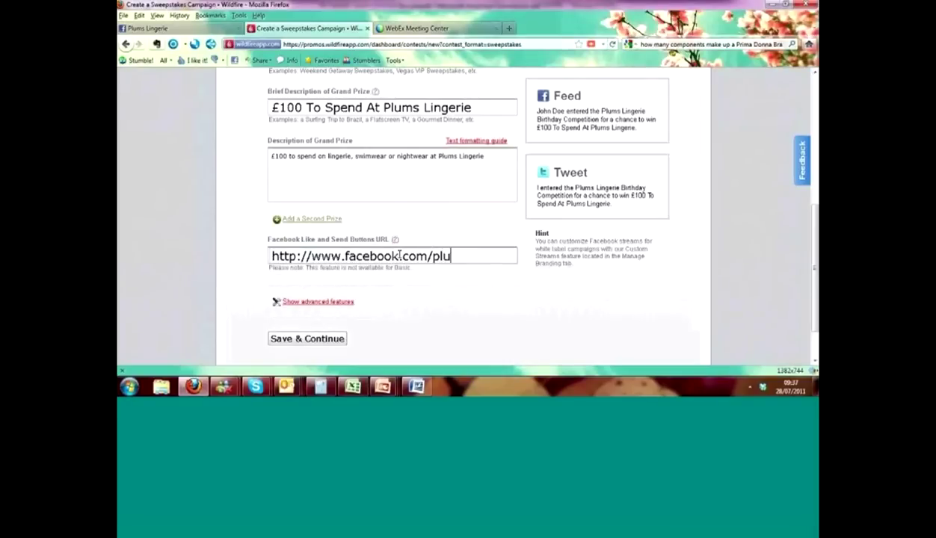
type("msonline")
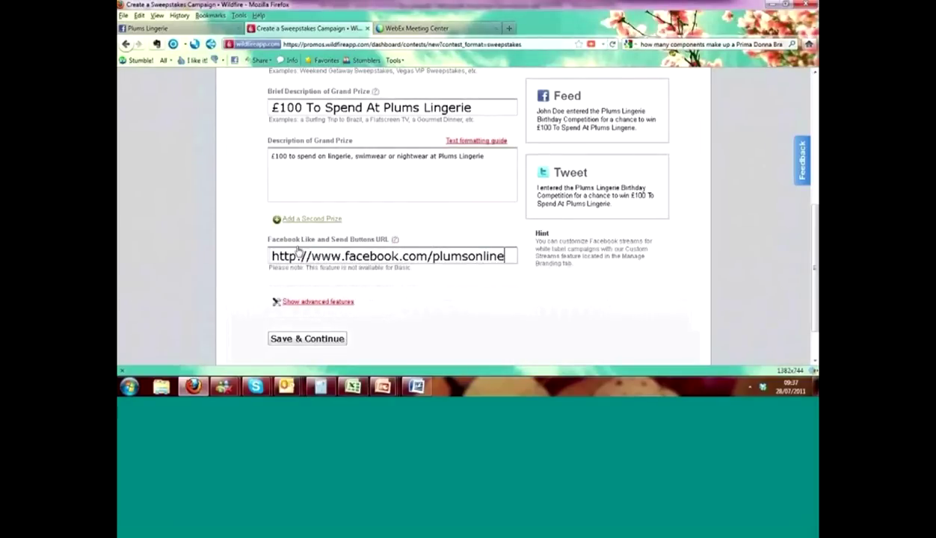
left_click(306, 340)
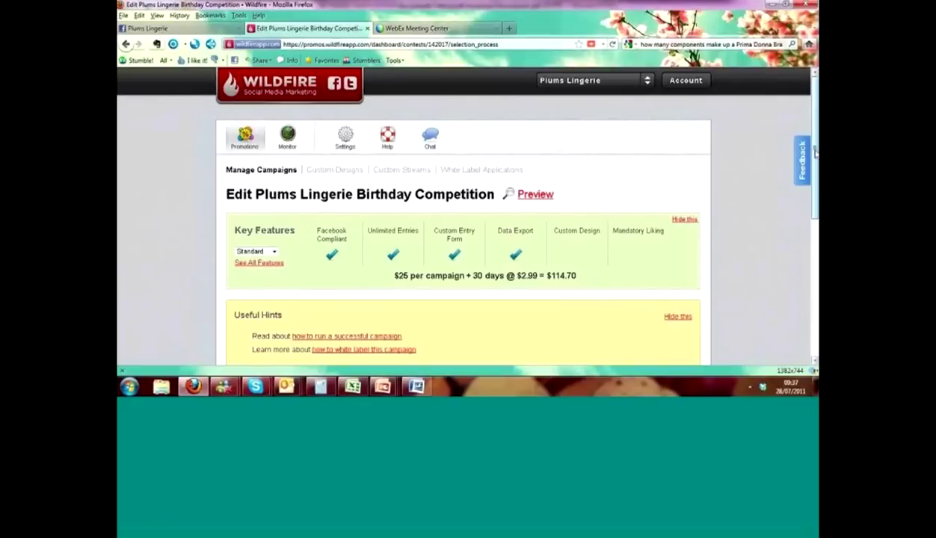
- Keep the July 28 to August 27, 2011 timeline and save it
left_click_drag(815, 152, 814, 245)
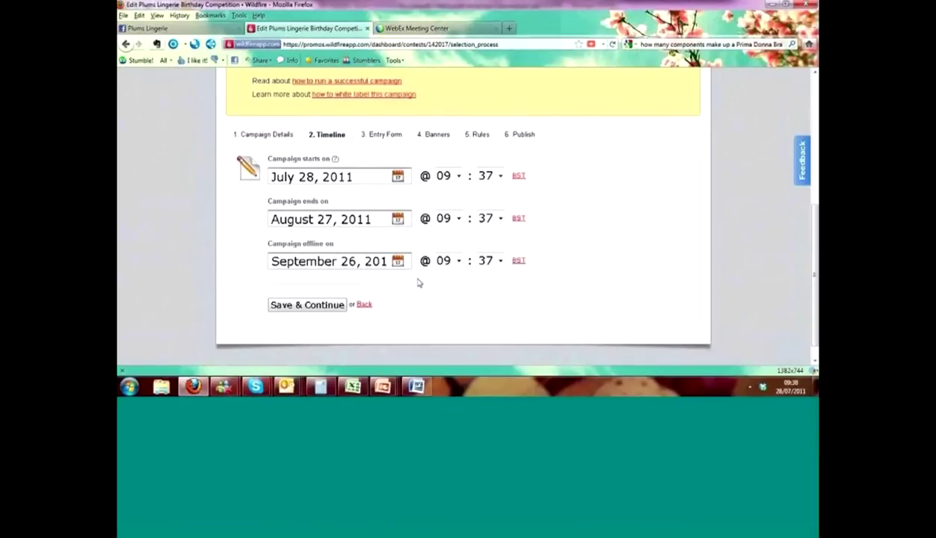
left_click(302, 305)
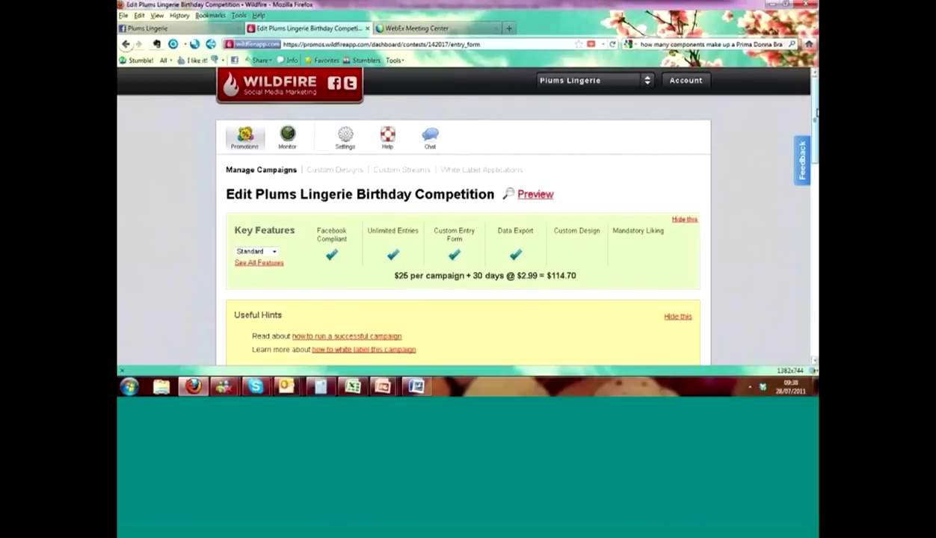
- Add a Text Box question to the entry form
left_click_drag(816, 112, 816, 118)
left_click_drag(815, 156, 816, 221)
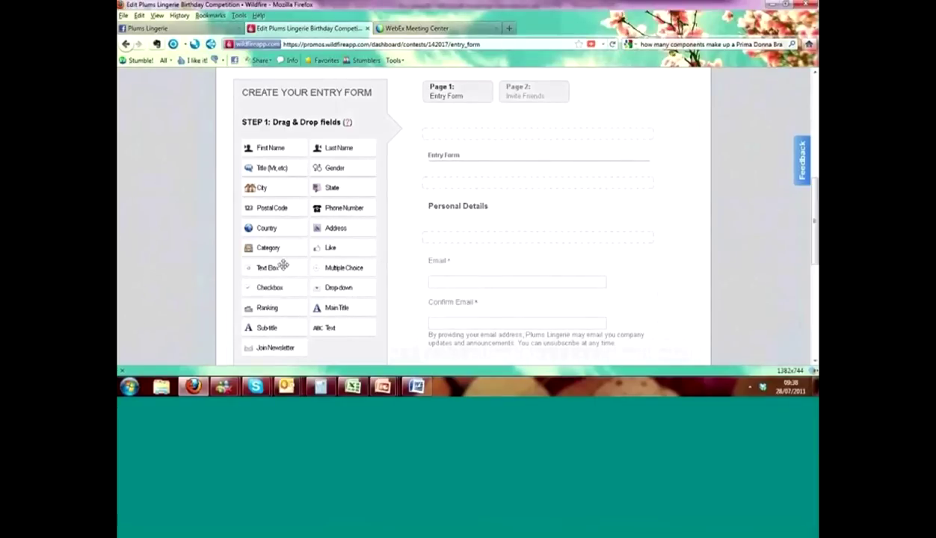
left_click_drag(274, 260, 482, 193)
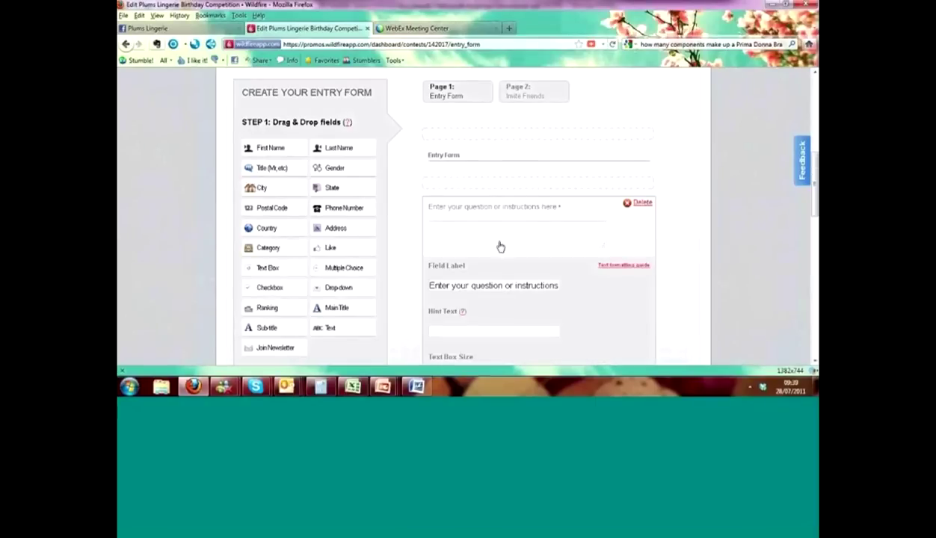
left_click(430, 286)
- Label the text box 'On average, how many pieces are used to makeup a Prima Donna bra'
left_click(673, 217)
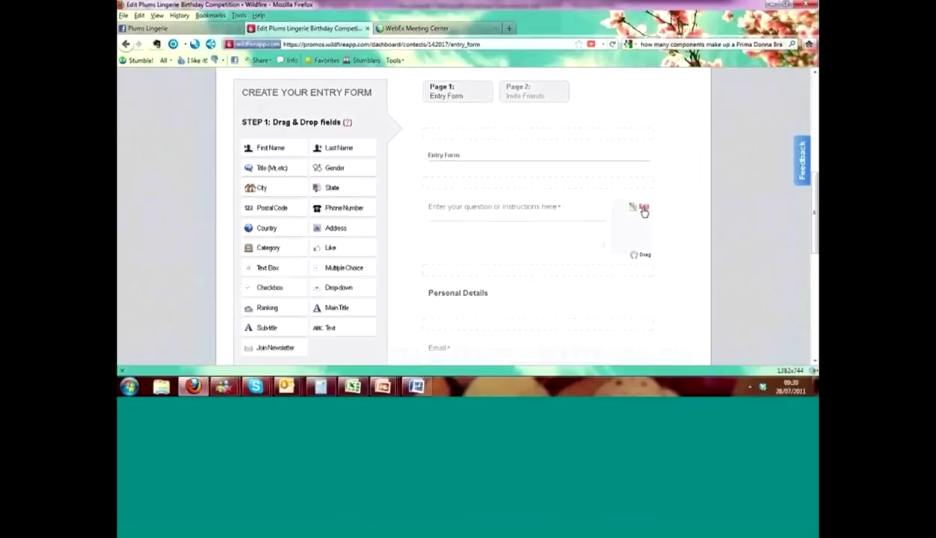
left_click(644, 209)
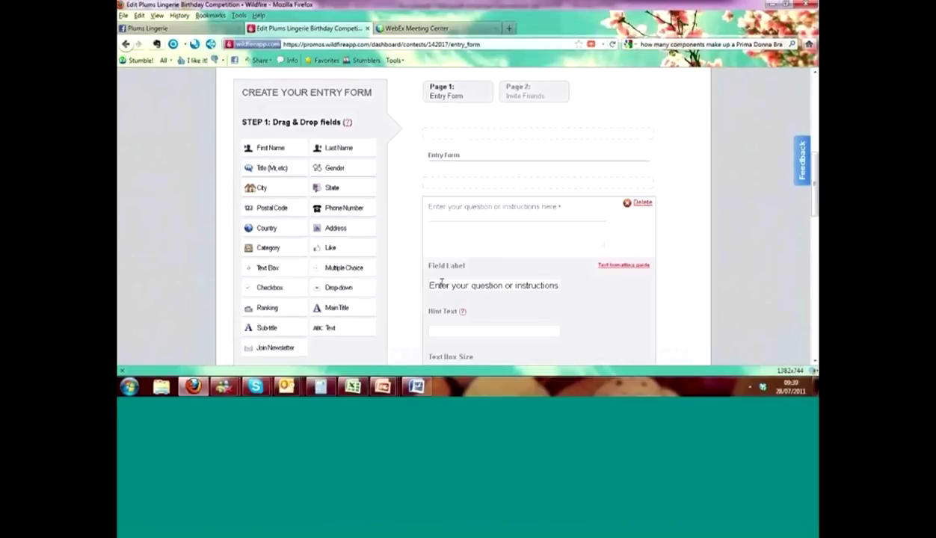
left_click_drag(431, 286, 725, 284)
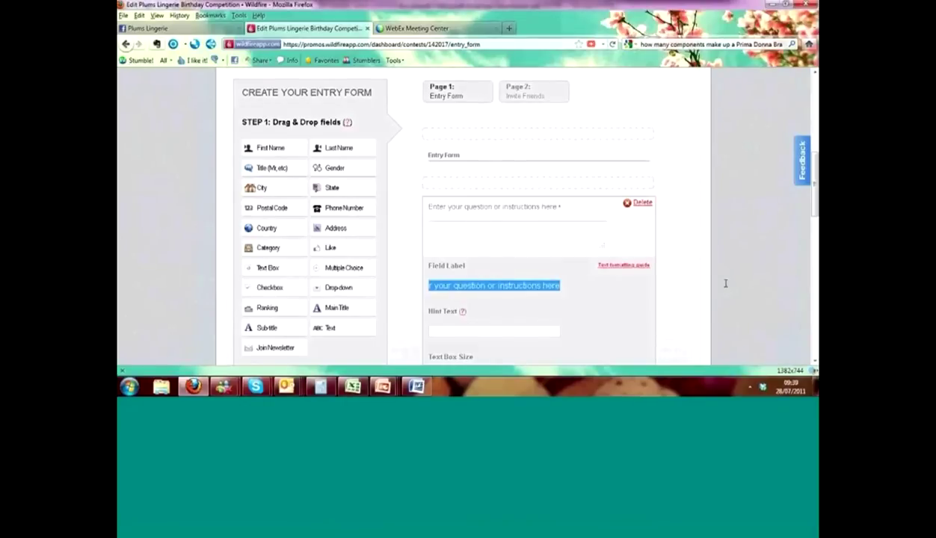
type("On Average")
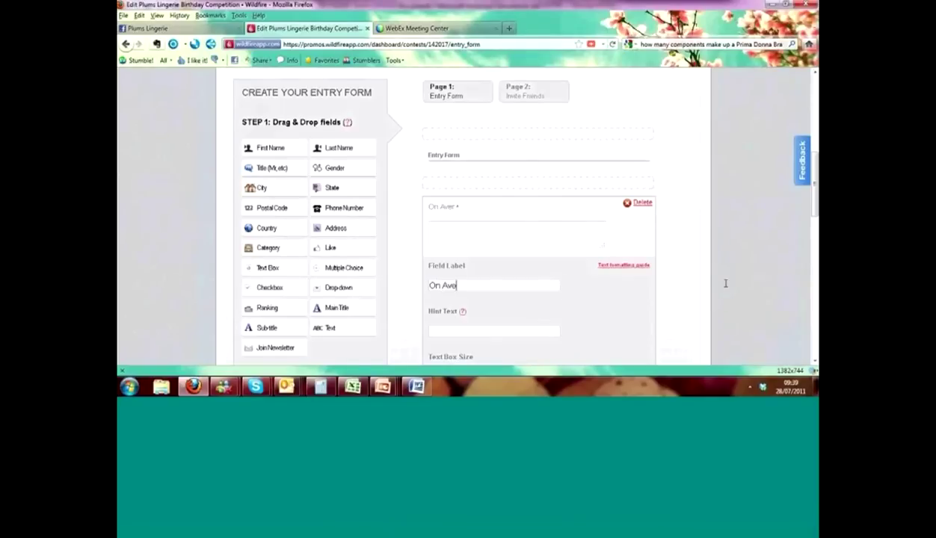
key("BackSpace")
key("BackSpace")
key("BackSpace")
key("BackSpace")
key("BackSpace")
key("BackSpace")
key("BackSpace")
key("BackSpace")
type("average, how m")
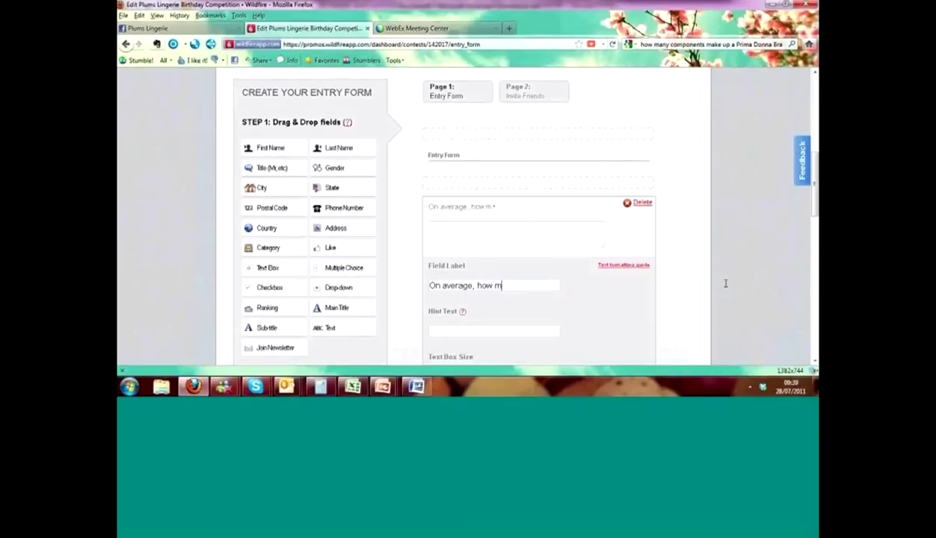
type("any pieces are used t")
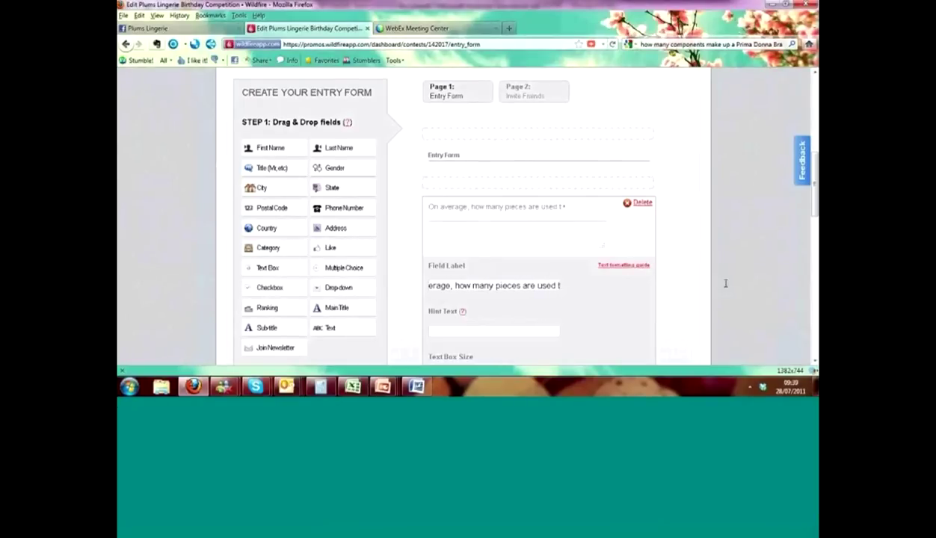
type("o makeup ")
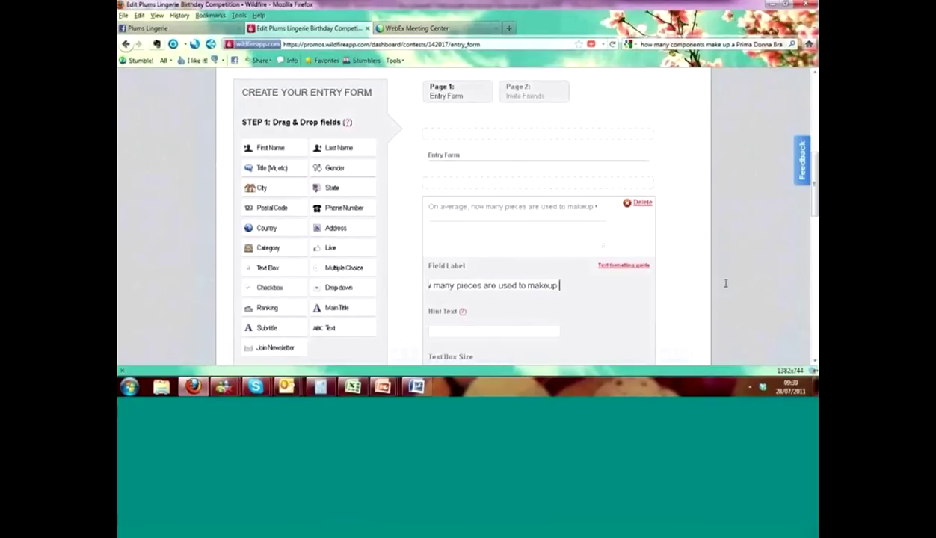
type("a Prima ")
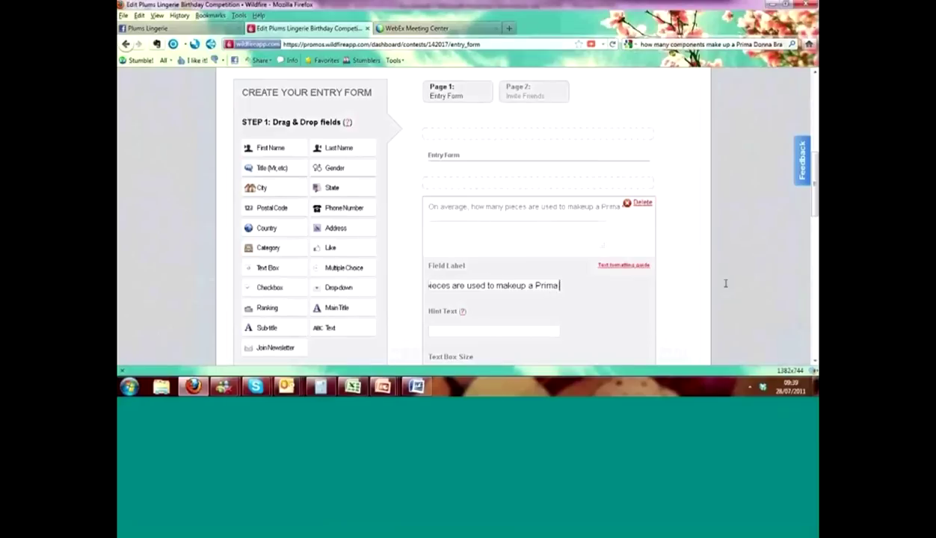
type("Donna Bra")
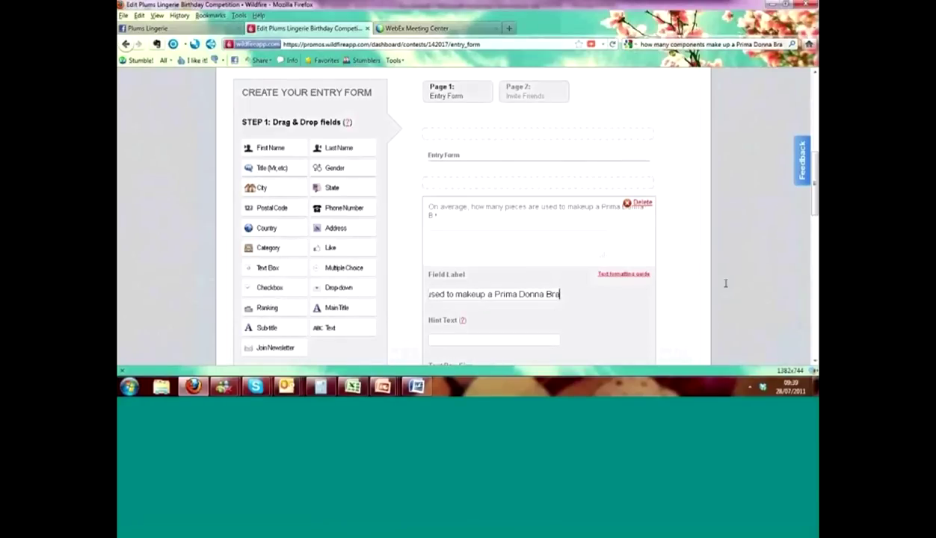
key("BackSpace")
key("BackSpace")
key("BackSpace")
type("bra")
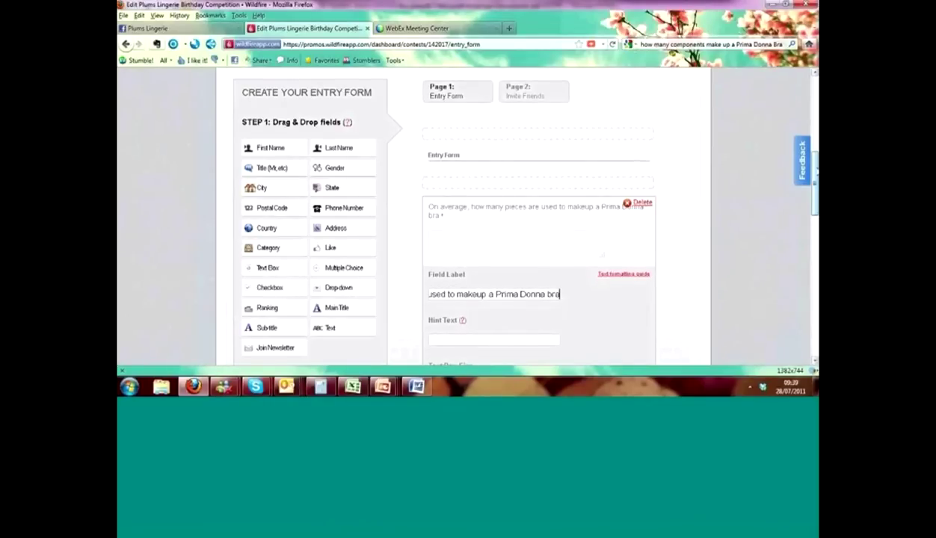
- Make the answer box Small and add First Name and Last Name fields to Personal Details
scroll(475, 325, "down", 4)
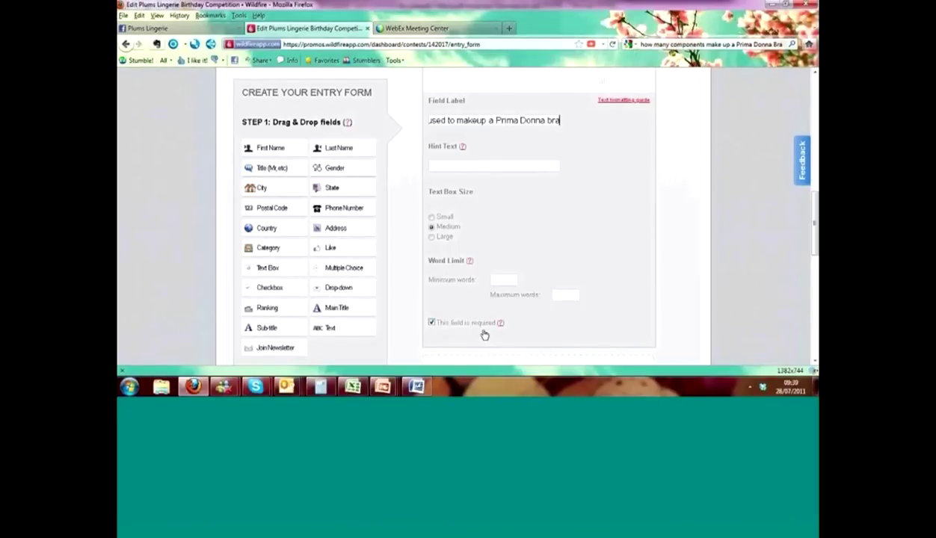
left_click(432, 218)
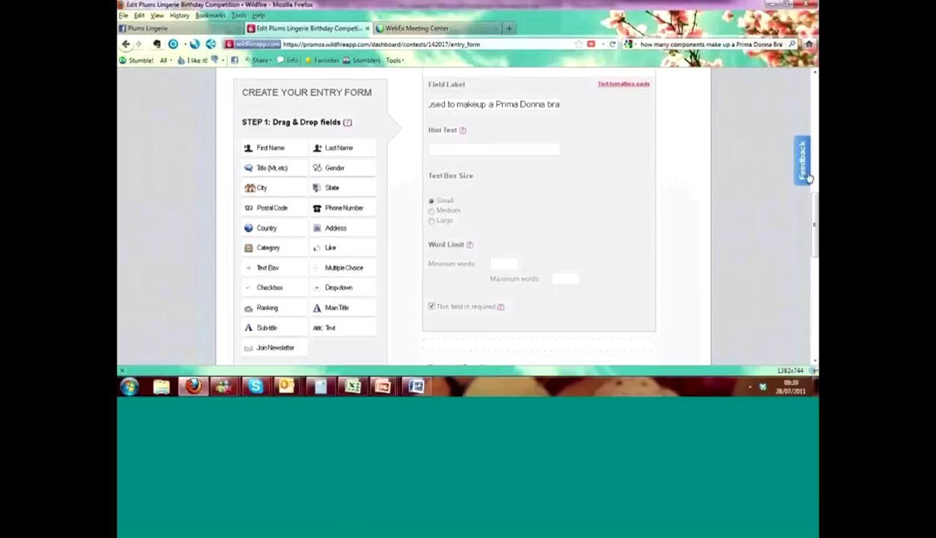
left_click_drag(817, 213, 815, 292)
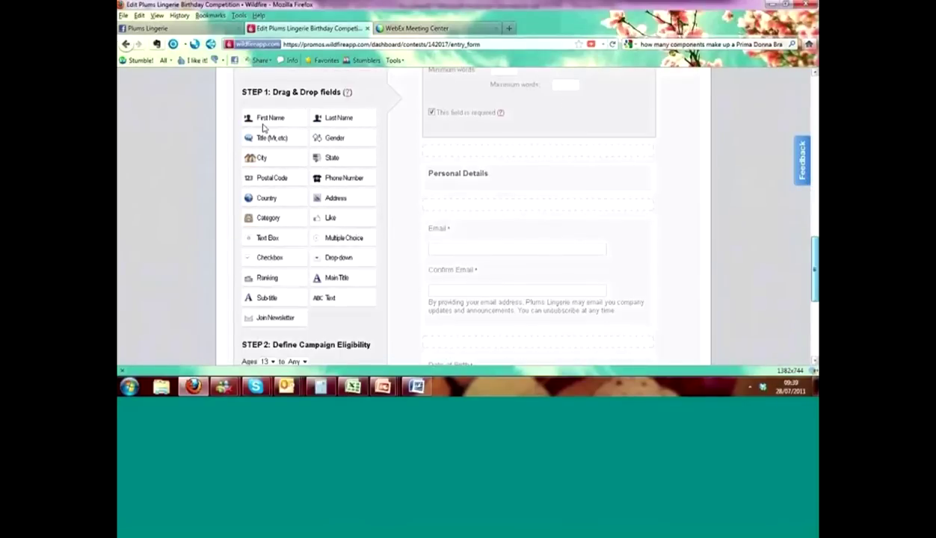
left_click_drag(262, 128, 450, 211)
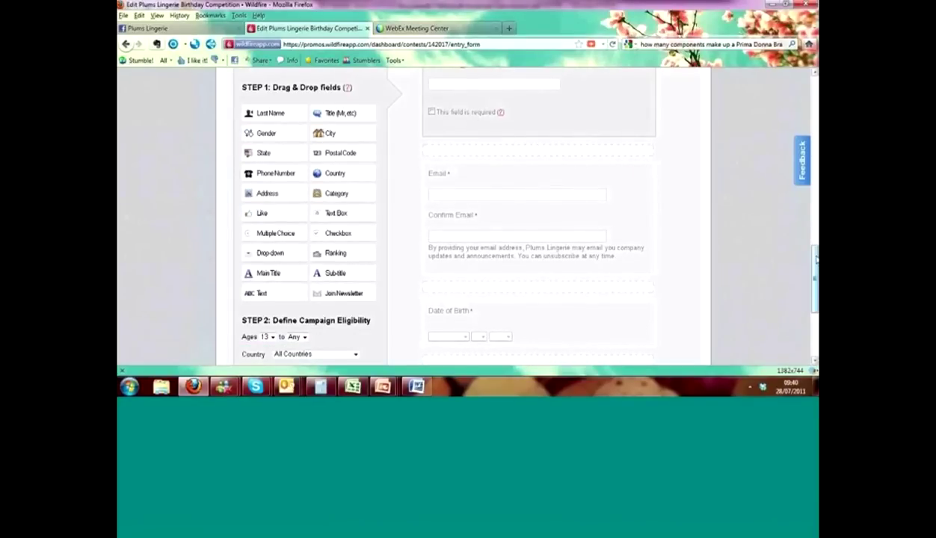
scroll(814, 250, "up", 1)
scroll(812, 242, "up", 3)
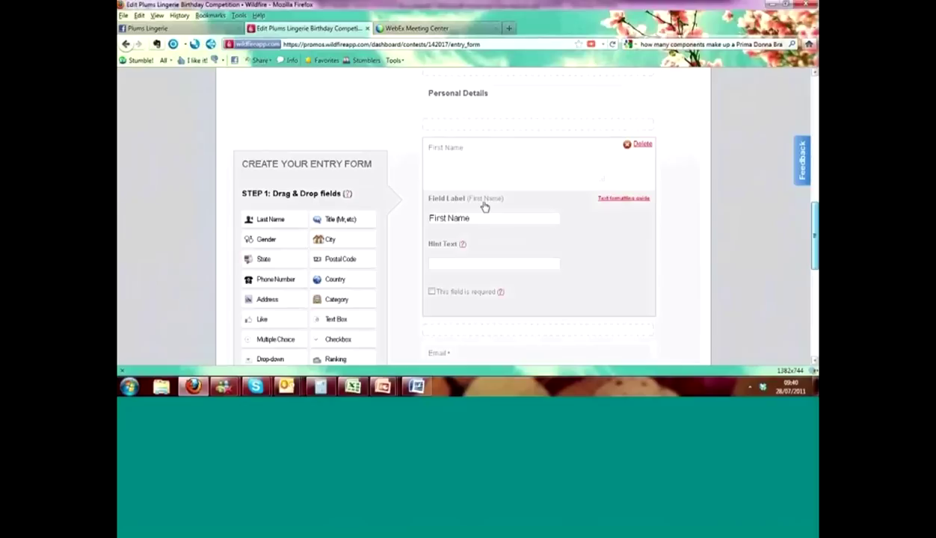
scroll(485, 207, "up", 1)
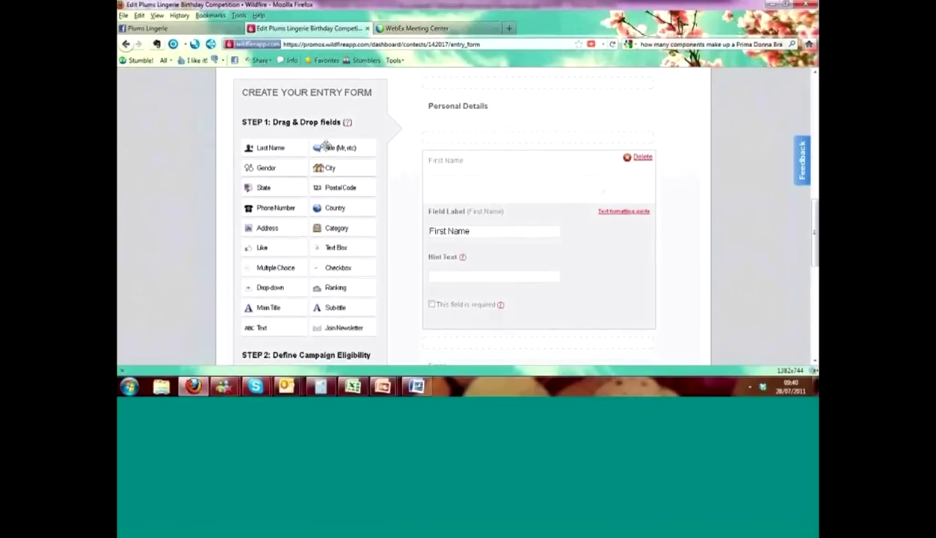
left_click_drag(287, 144, 462, 341)
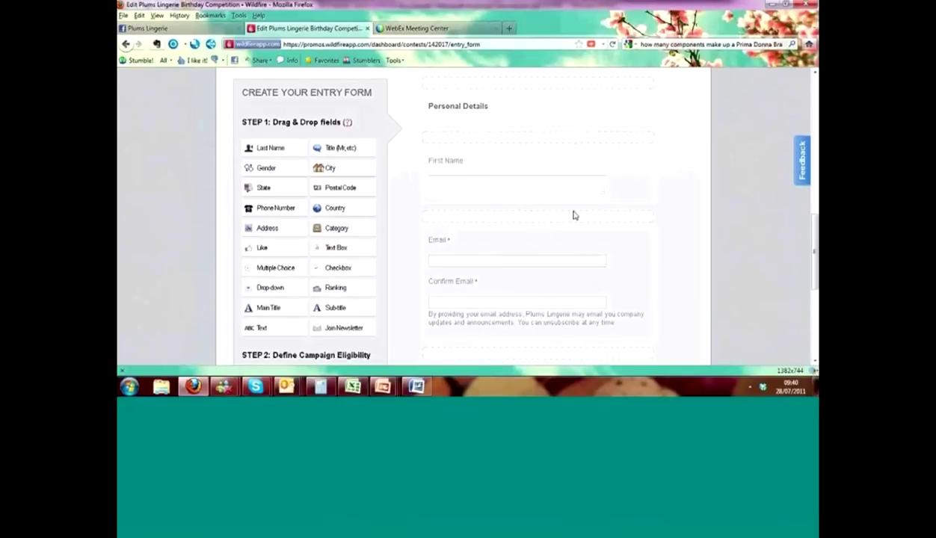
- Make First Name required, place Last Name above Email, and add a required Country field
left_click(644, 163)
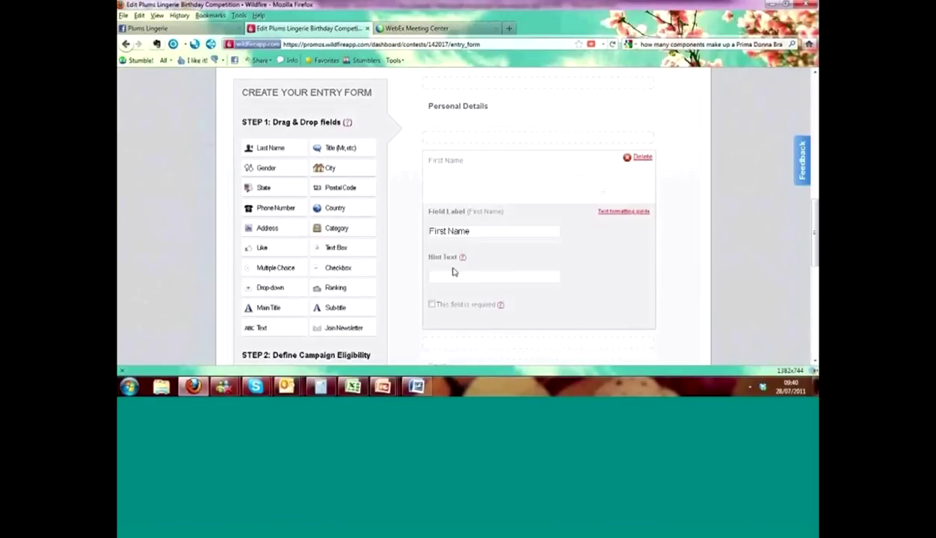
left_click(431, 305)
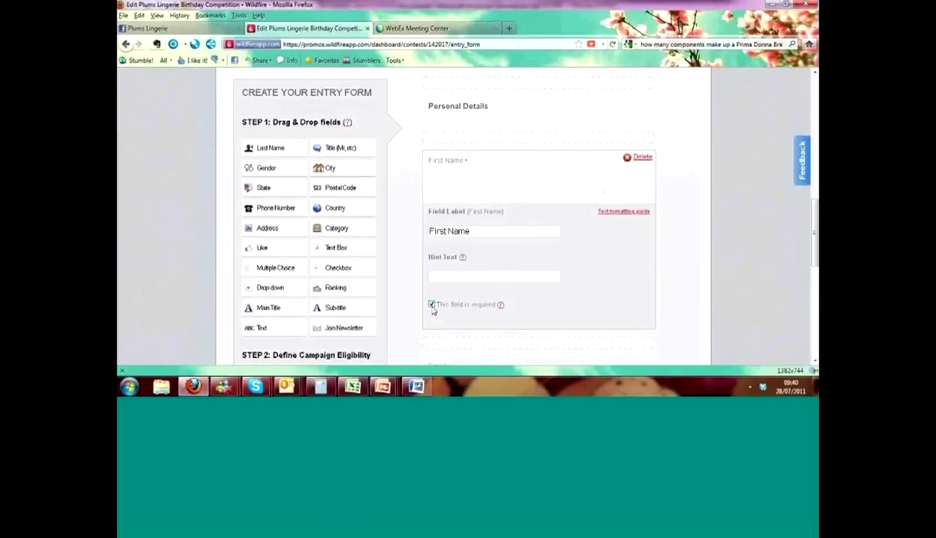
left_click(289, 150)
left_click_drag(289, 149, 494, 239)
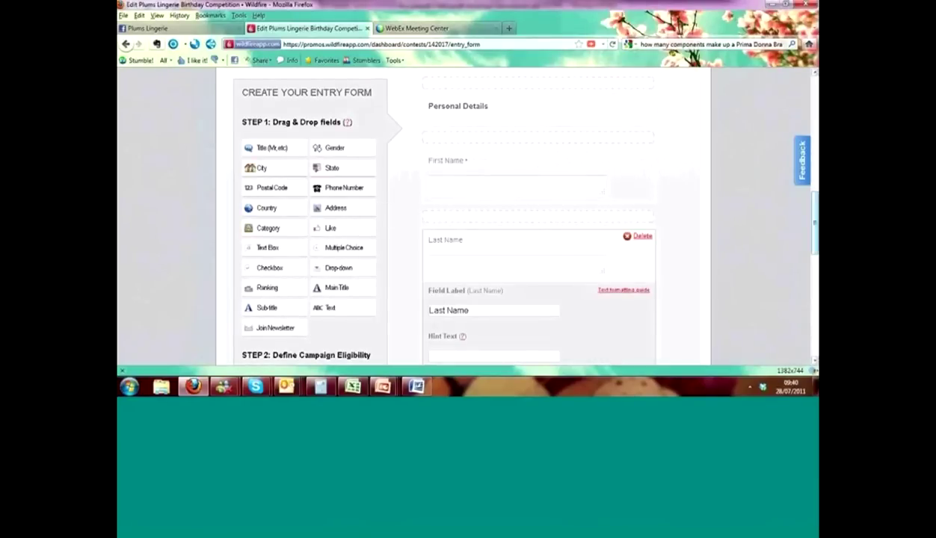
scroll(815, 209, "down", 1)
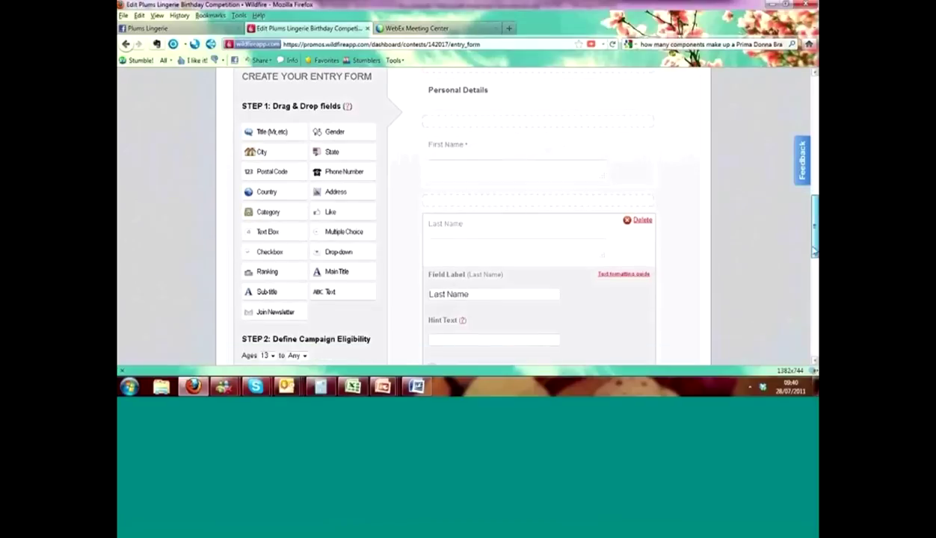
scroll(815, 253, "down", 5)
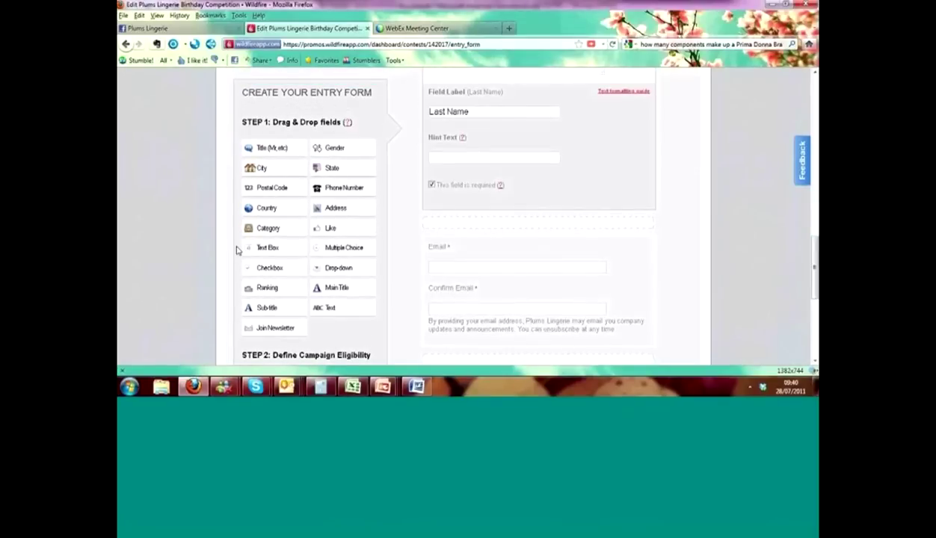
scroll(267, 209, "down", 3)
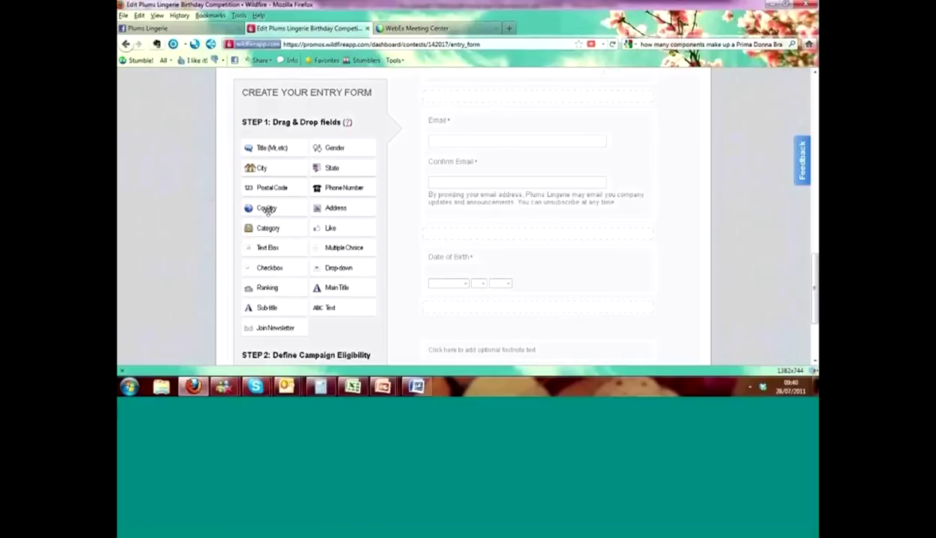
left_click_drag(815, 308, 814, 254)
left_click_drag(256, 209, 468, 224)
left_click(432, 333)
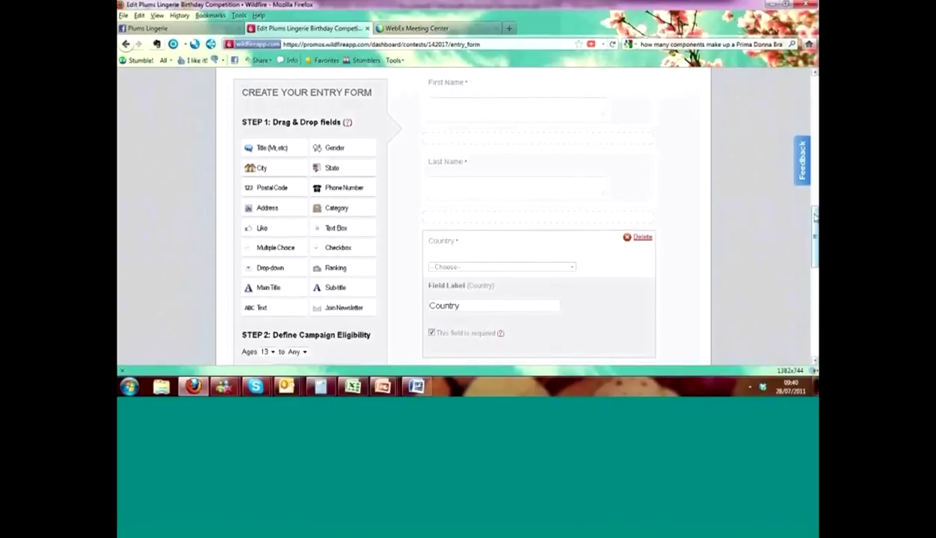
- Set the Date of Birth field to ask for month and year only
left_click_drag(814, 226, 810, 280)
mouse_move(552, 312)
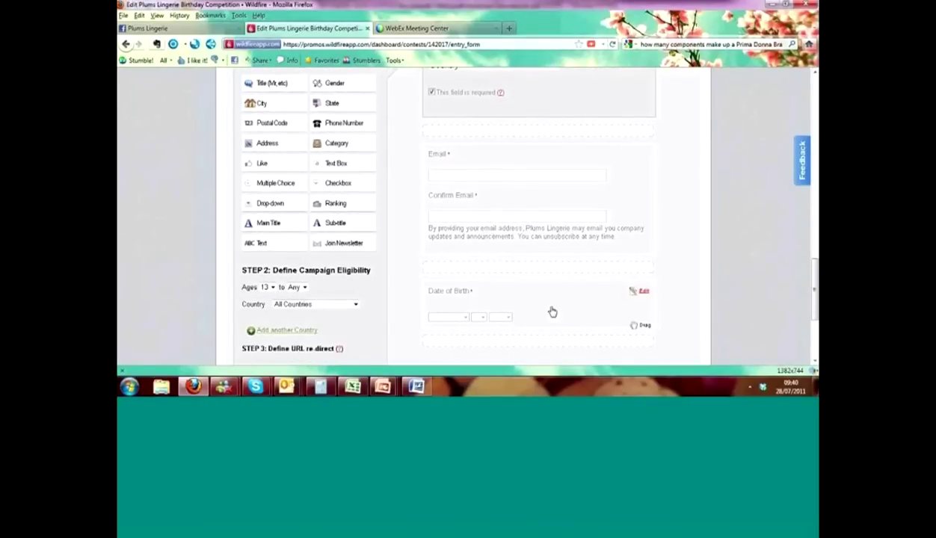
left_click(642, 293)
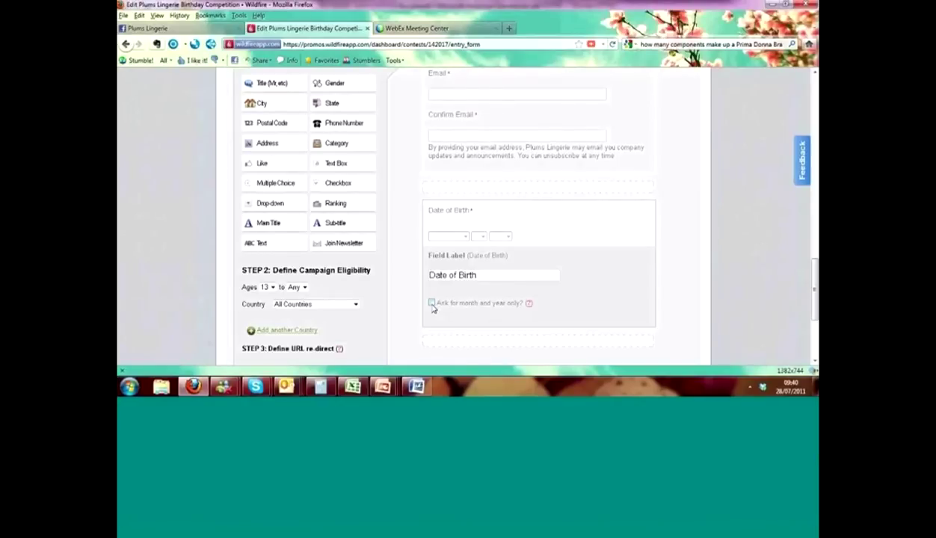
left_click(432, 304)
left_click(689, 254)
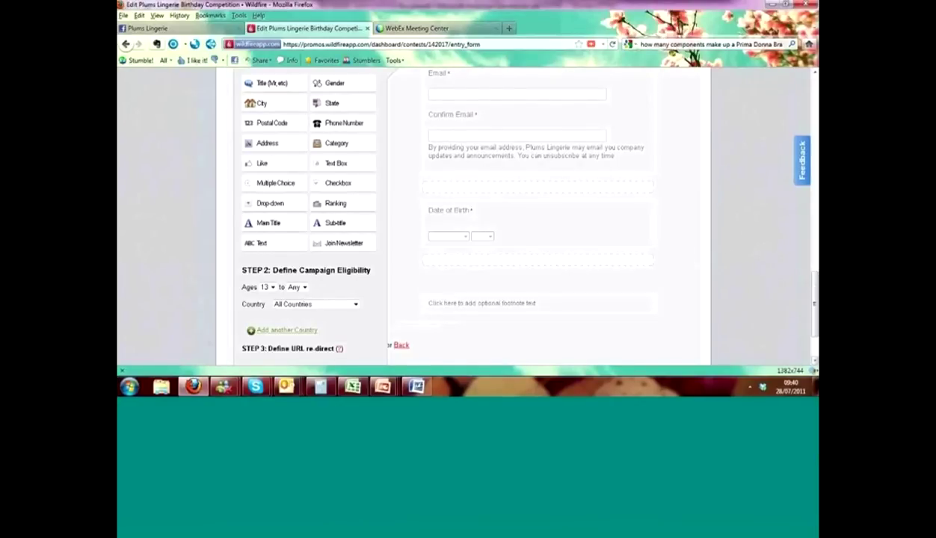
scroll(817, 283, "down", 3)
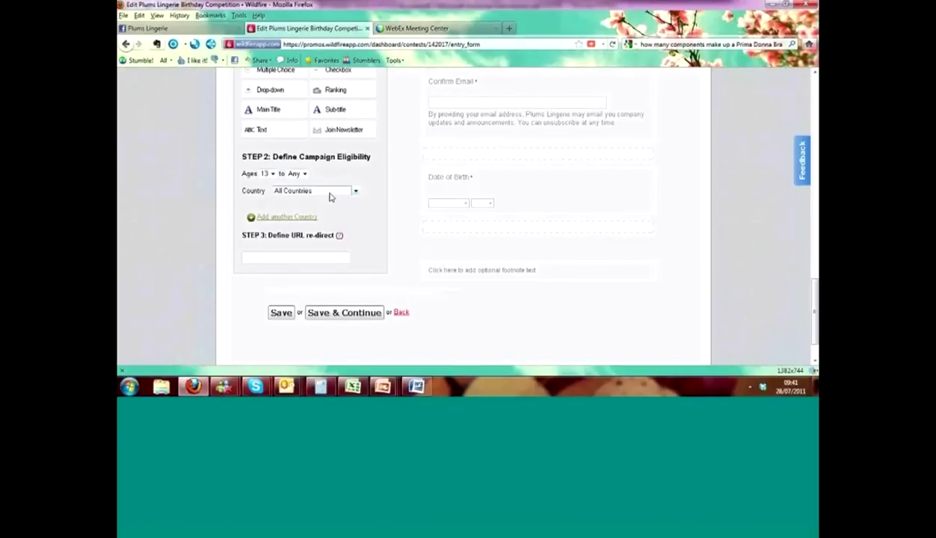
mouse_move(339, 237)
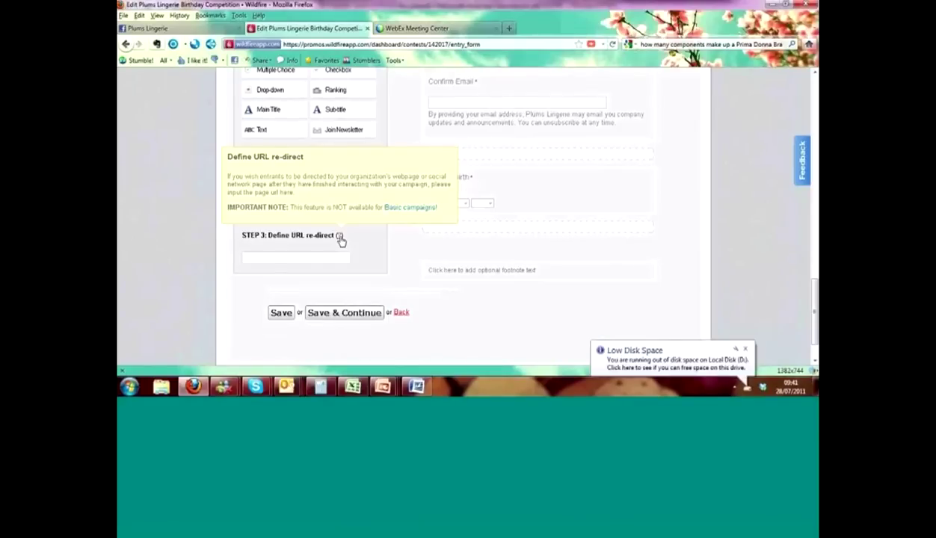
left_click(340, 258)
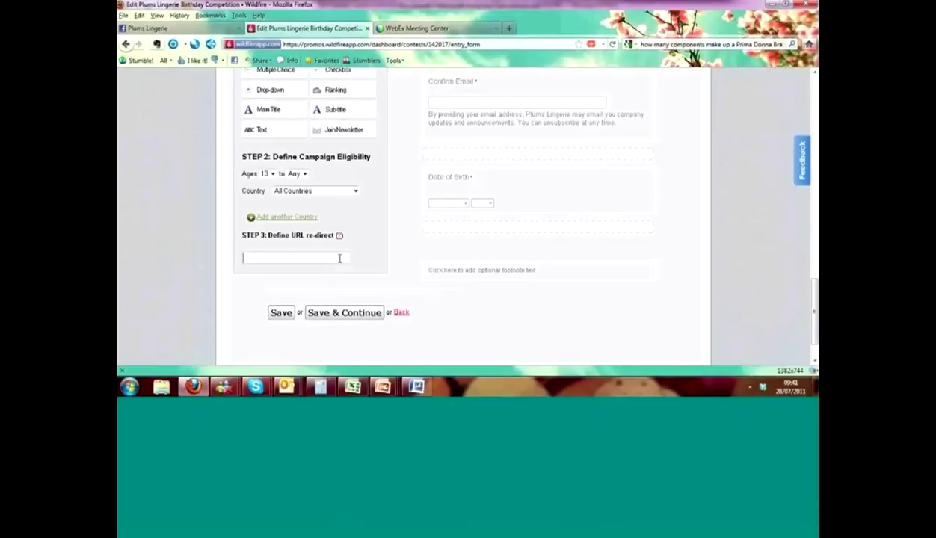
type("http://www.plu")
key("BackSpace")
key("BackSpace")
key("BackSpace")
type("facebook.com/plumsonl")
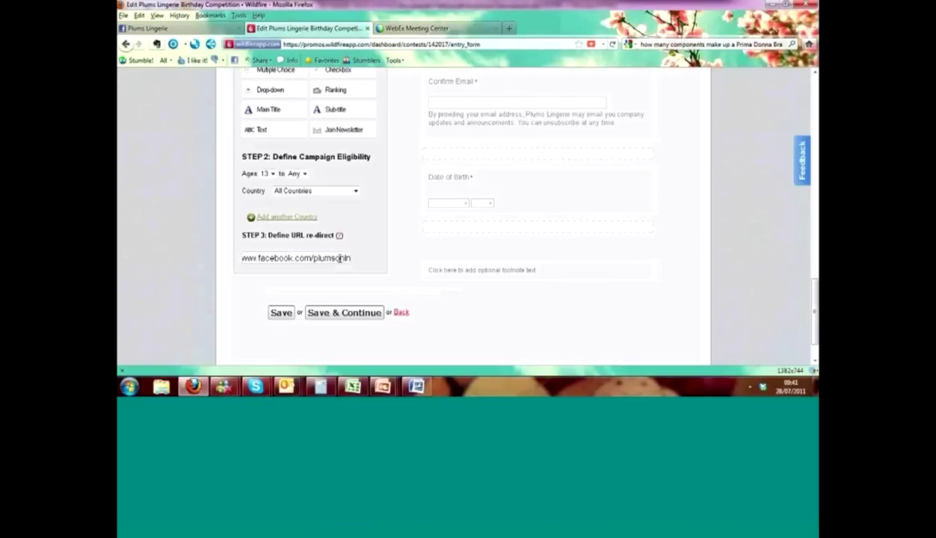
type("ine")
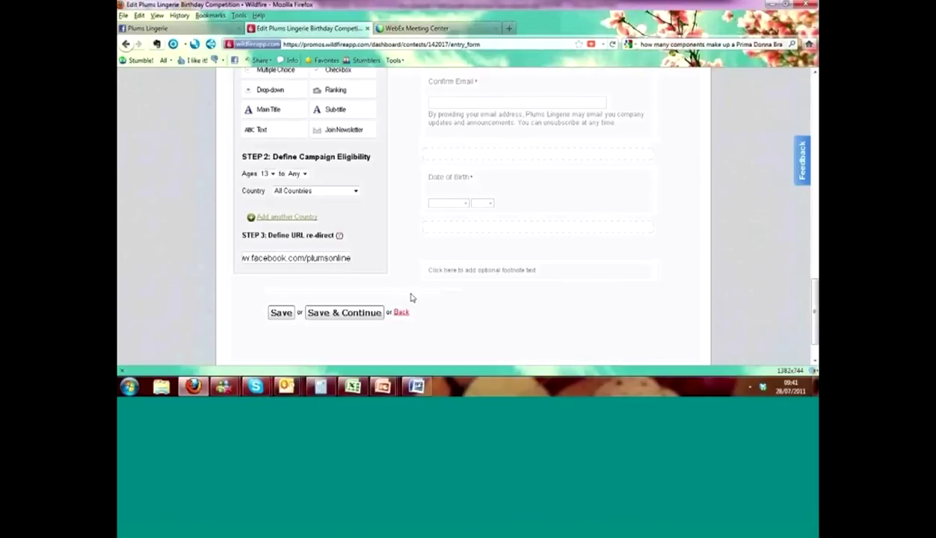
left_click(340, 313)
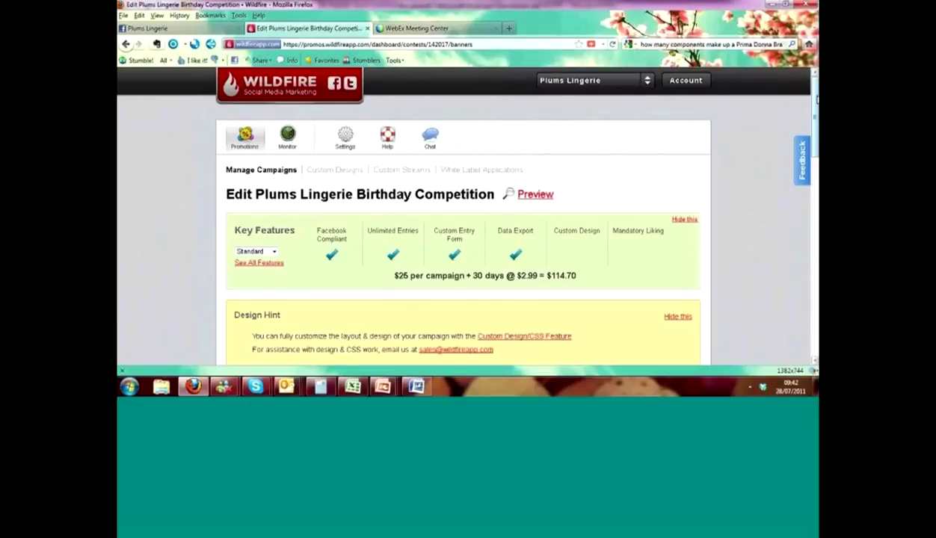
- Select 'Long banner from plums' from Pictures > 1 Images for Facebook Ads as the header banner
scroll(464, 217, "down", 5)
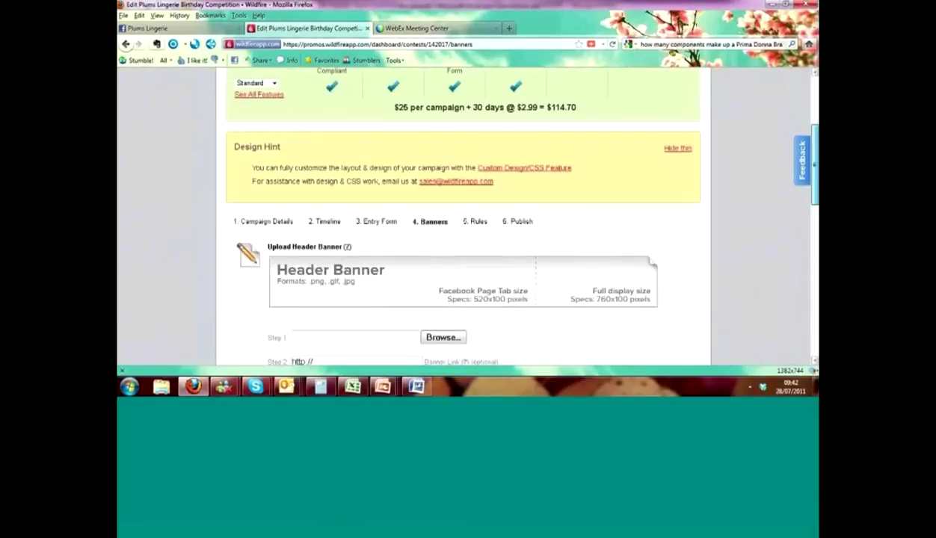
scroll(464, 217, "down", 3)
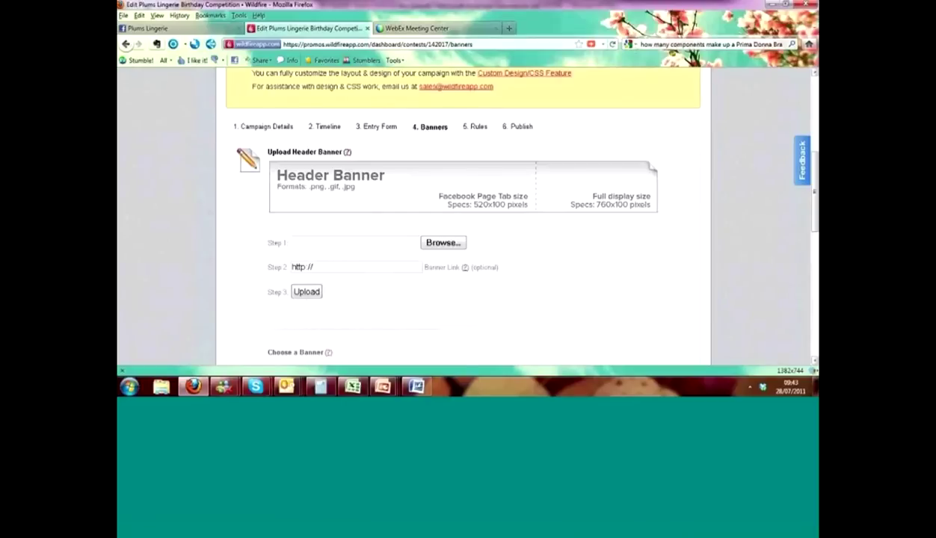
left_click(438, 247)
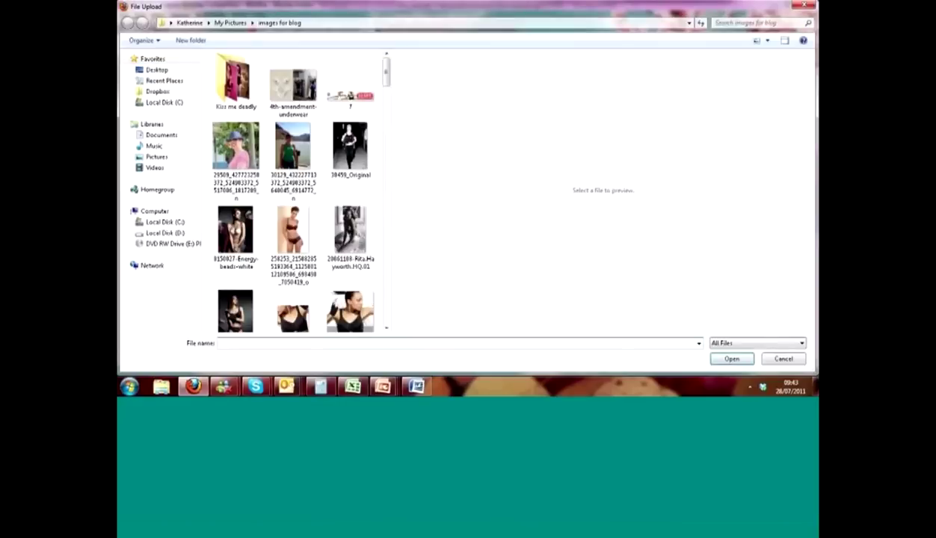
left_click(157, 157)
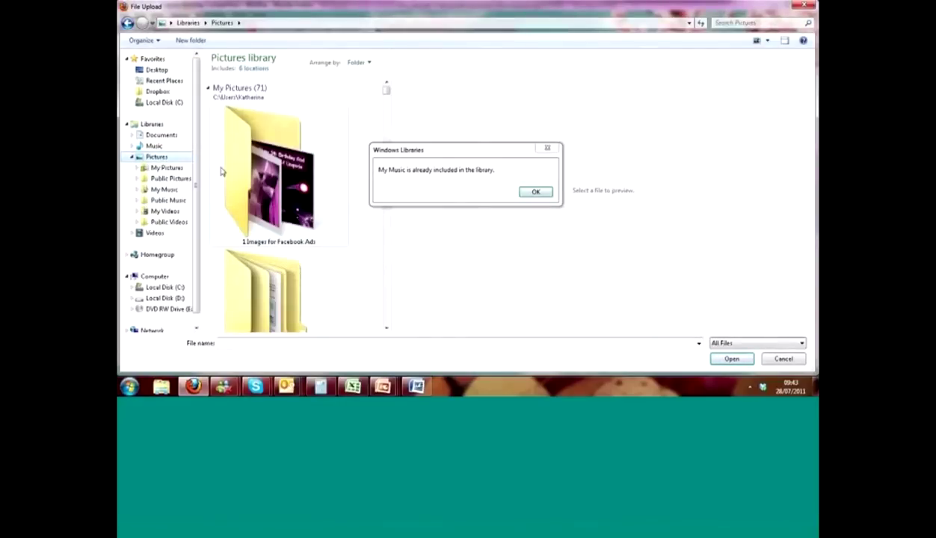
double_click(280, 182)
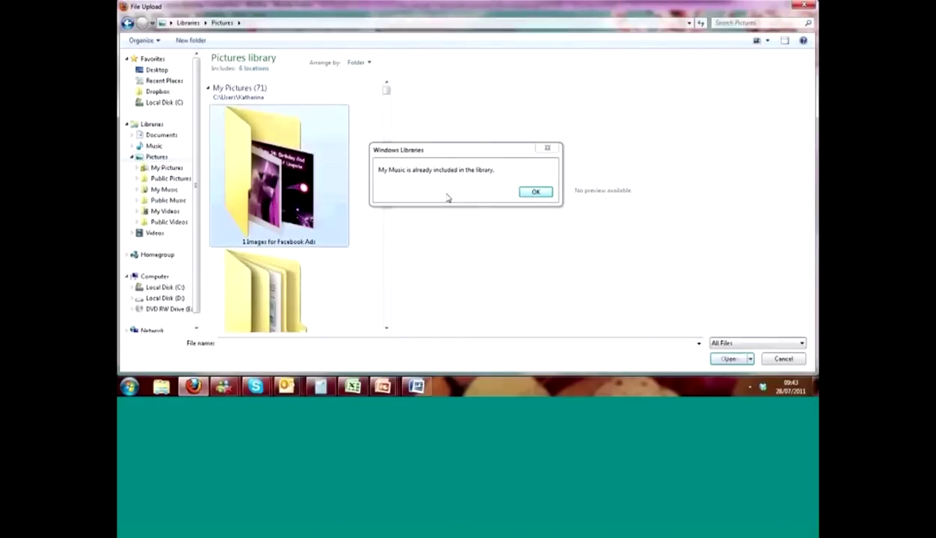
left_click(535, 193)
left_click(271, 216)
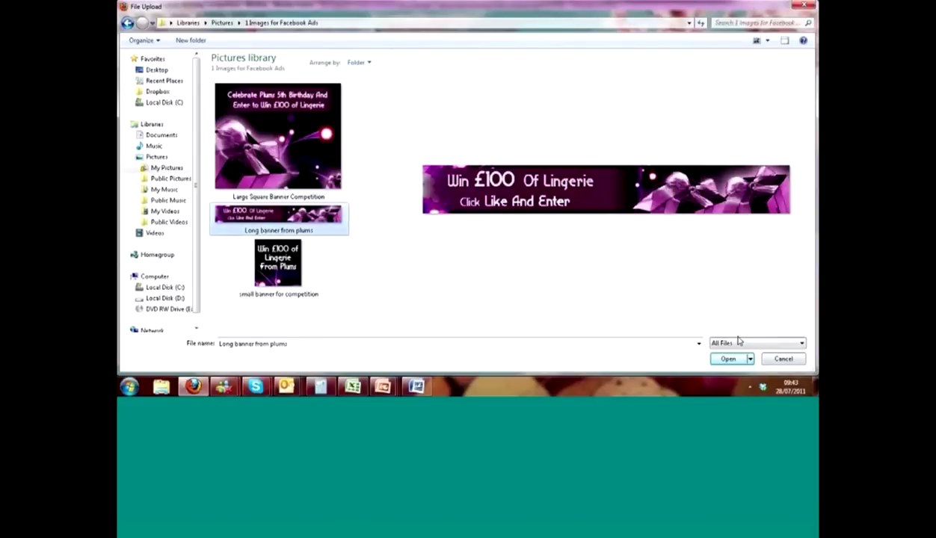
left_click(729, 360)
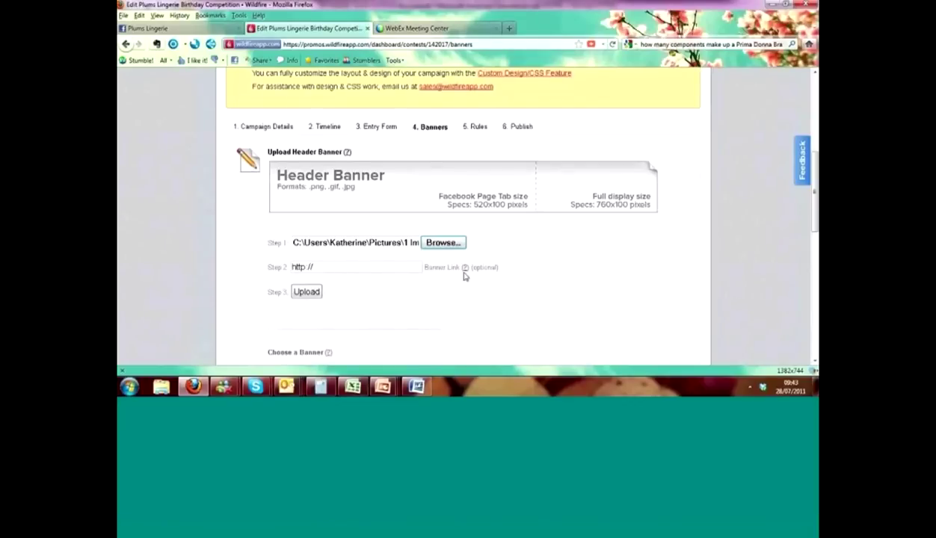
- Upload the 'Win £100 Of Lingerie' header banner
mouse_move(459, 267)
left_click(308, 294)
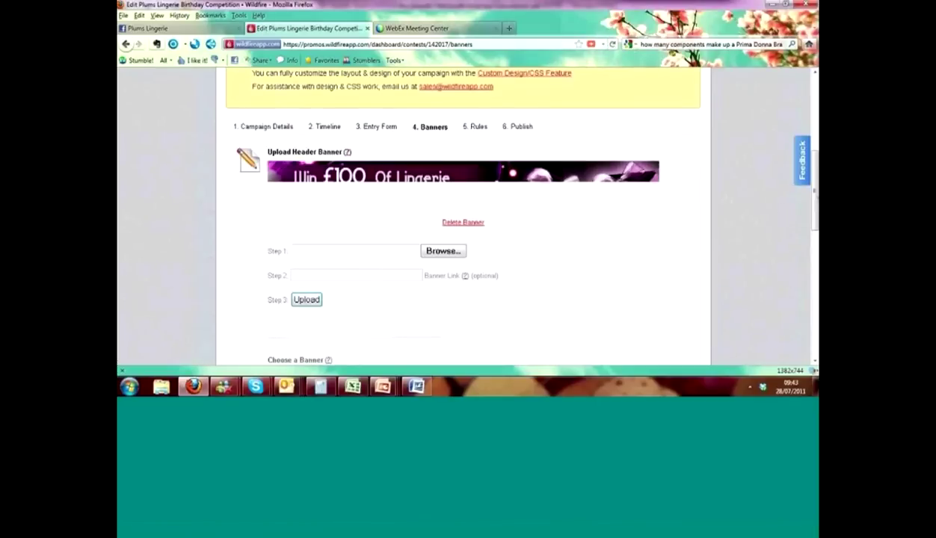
left_click_drag(815, 192, 813, 211)
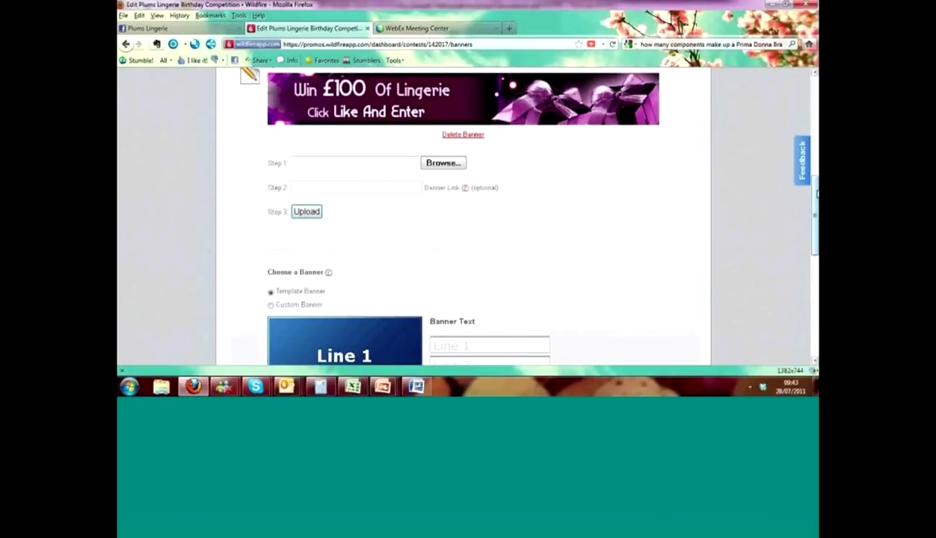
left_click_drag(816, 194, 815, 223)
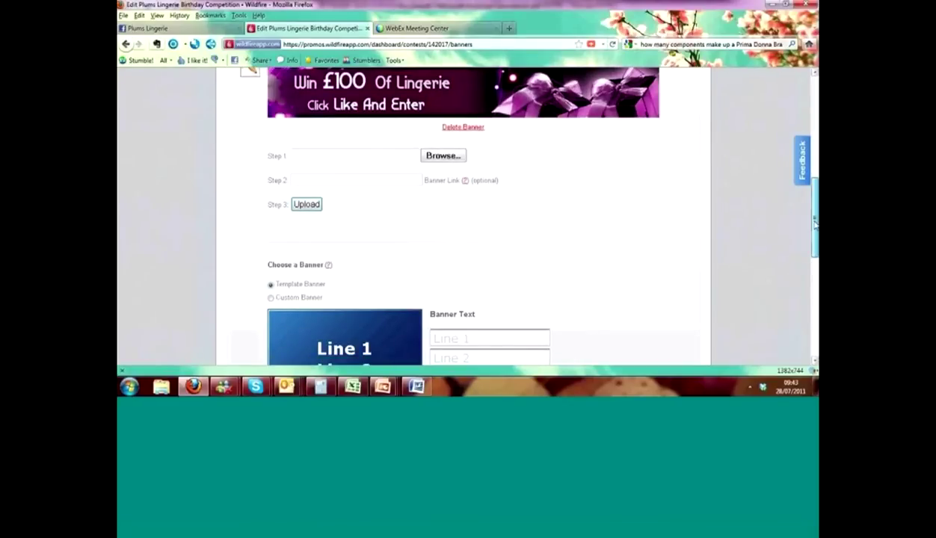
scroll(815, 223, "down", 4)
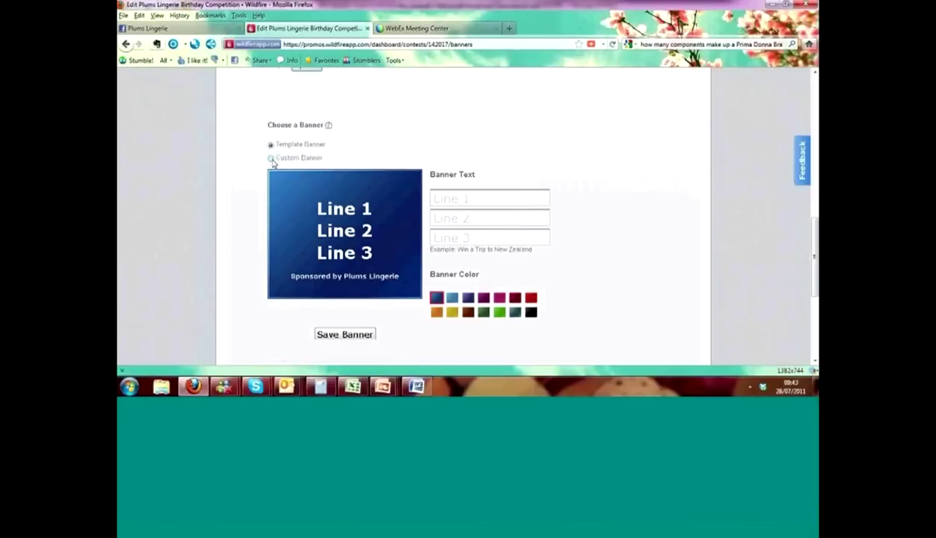
- Switch to a custom banner and upload the 'Large Square Banner Competition' image
left_click(271, 159)
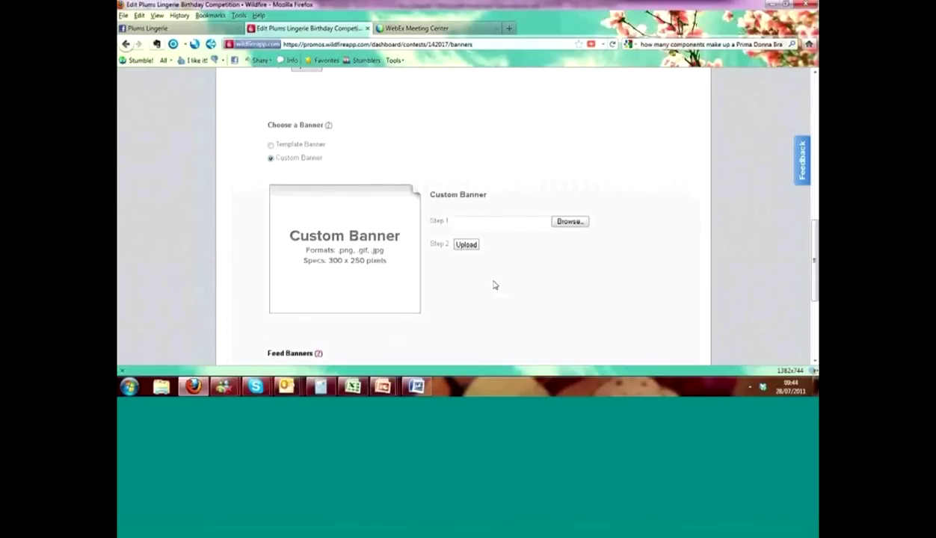
left_click(570, 222)
left_click(283, 129)
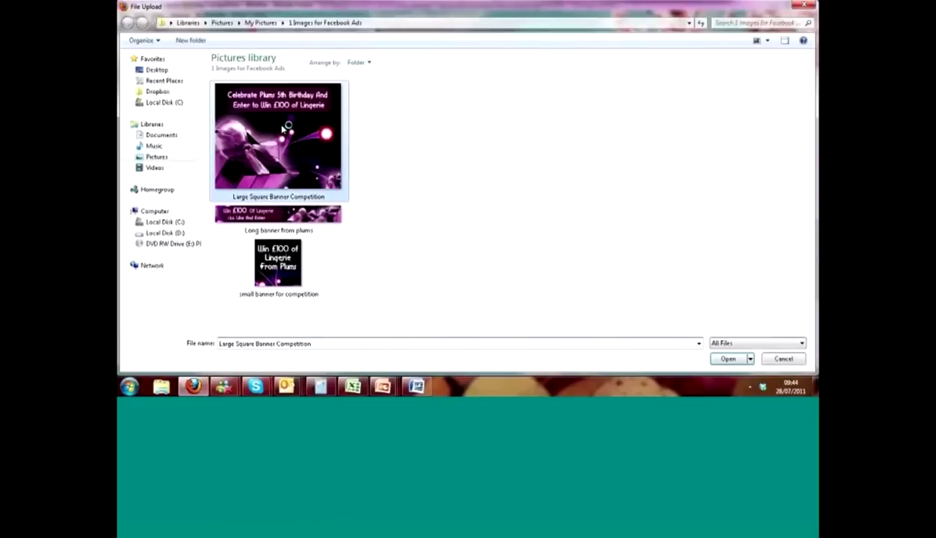
left_click(728, 359)
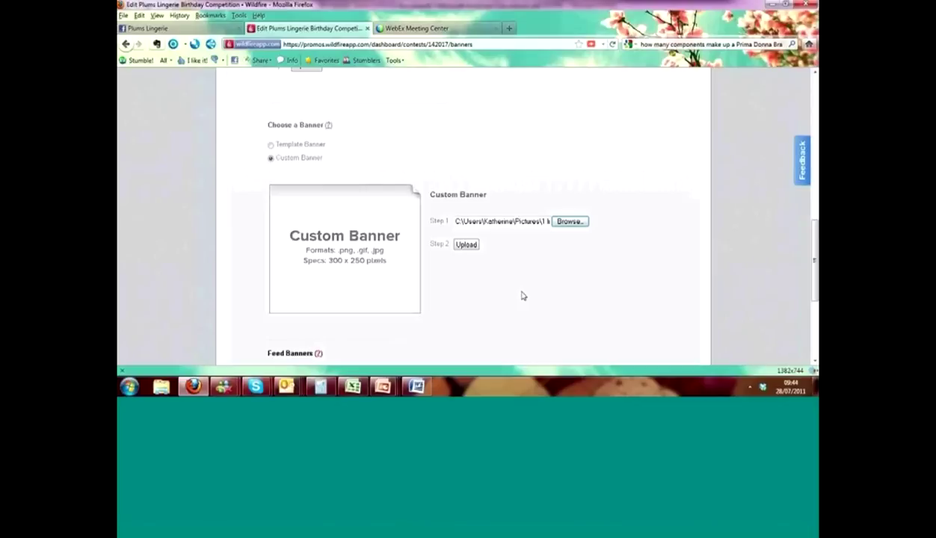
left_click(468, 249)
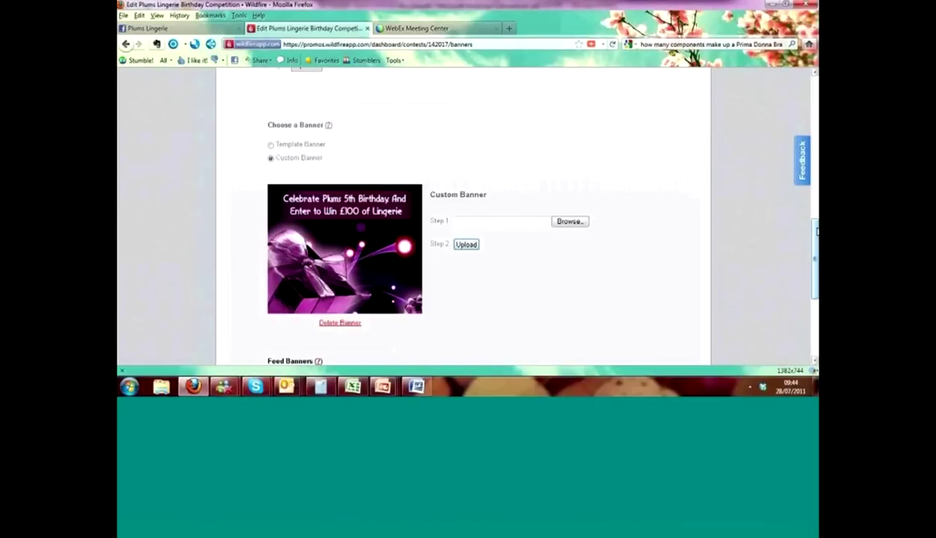
- Upload 'small banner for competition' as the feed banner and save the banners
scroll(673, 225, "down", 4)
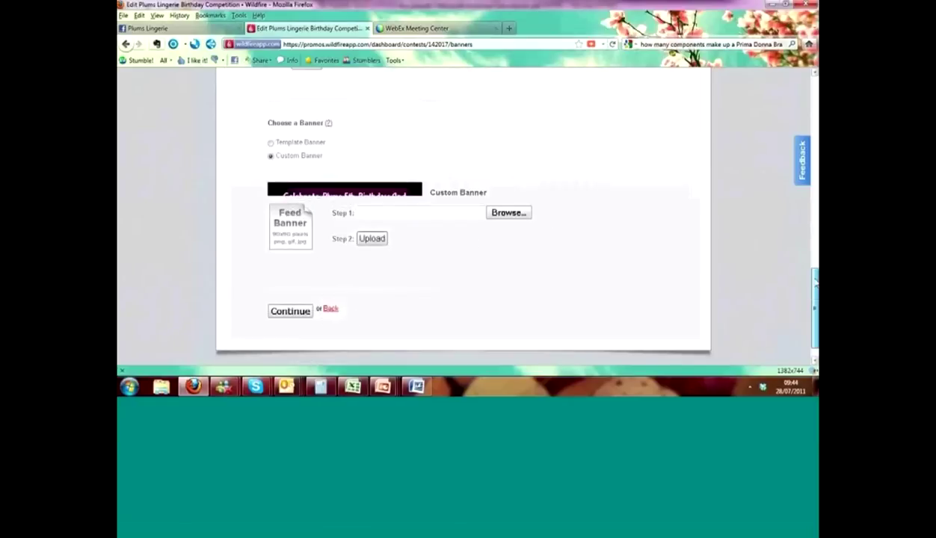
left_click(521, 207)
left_click(283, 258)
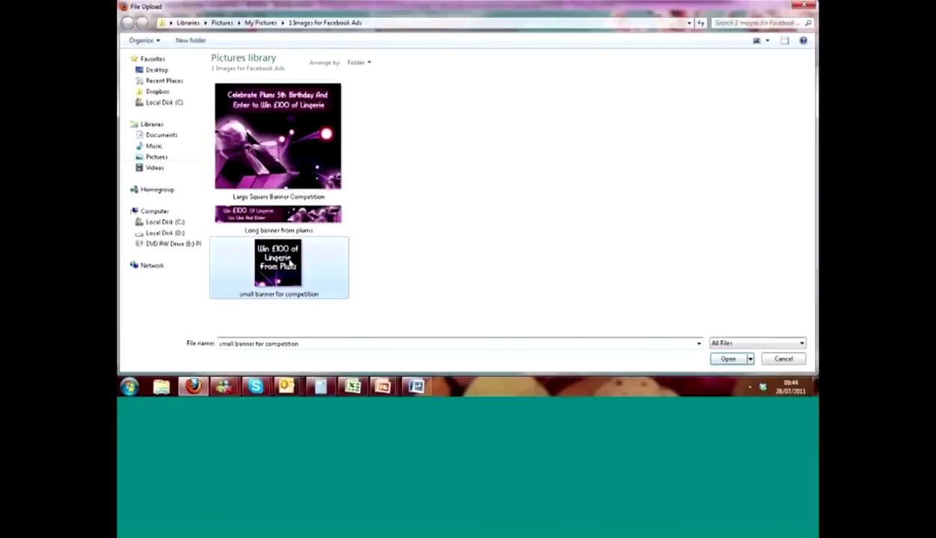
left_click(727, 360)
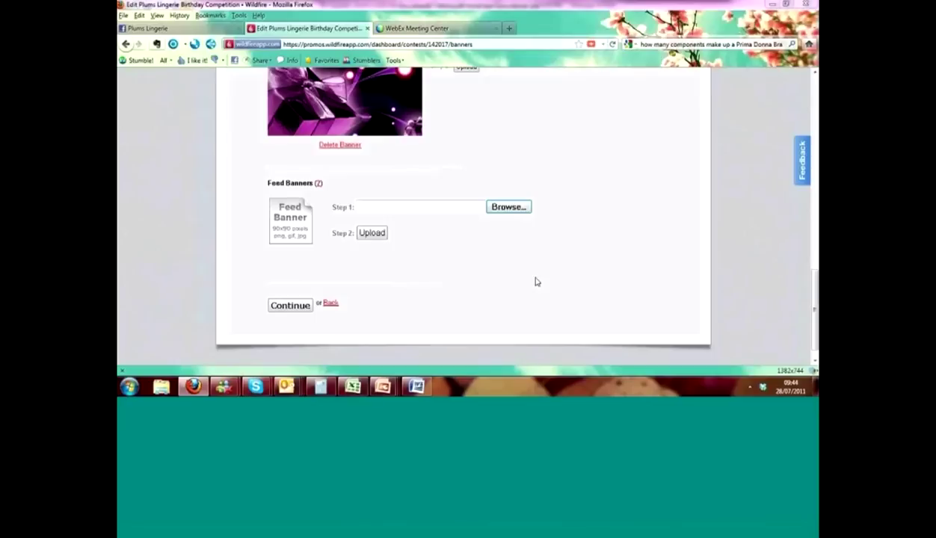
left_click(372, 233)
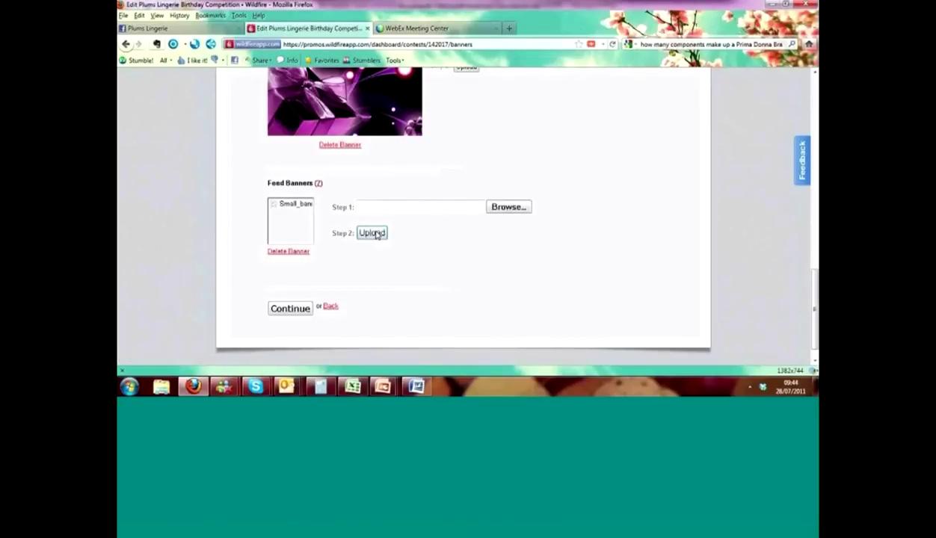
left_click(294, 313)
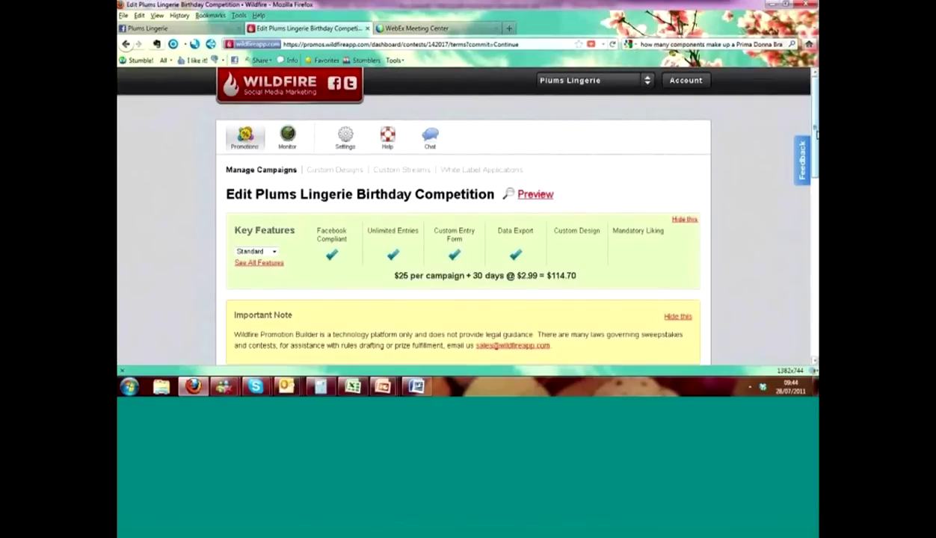
- Paste the competition terms and conditions into the Official Rules box
scroll(798, 234, "down", 1)
scroll(798, 234, "down", 5)
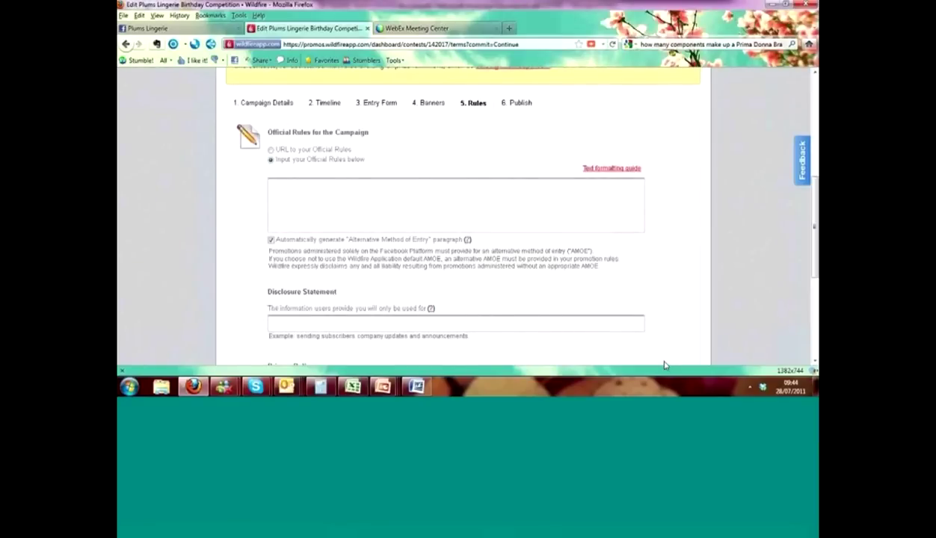
left_click(381, 196)
right_click(380, 196)
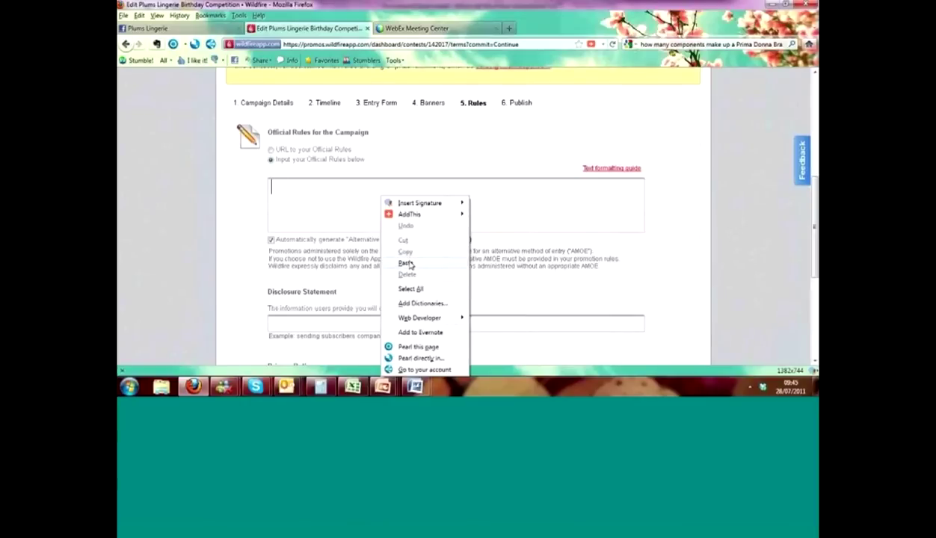
left_click(407, 262)
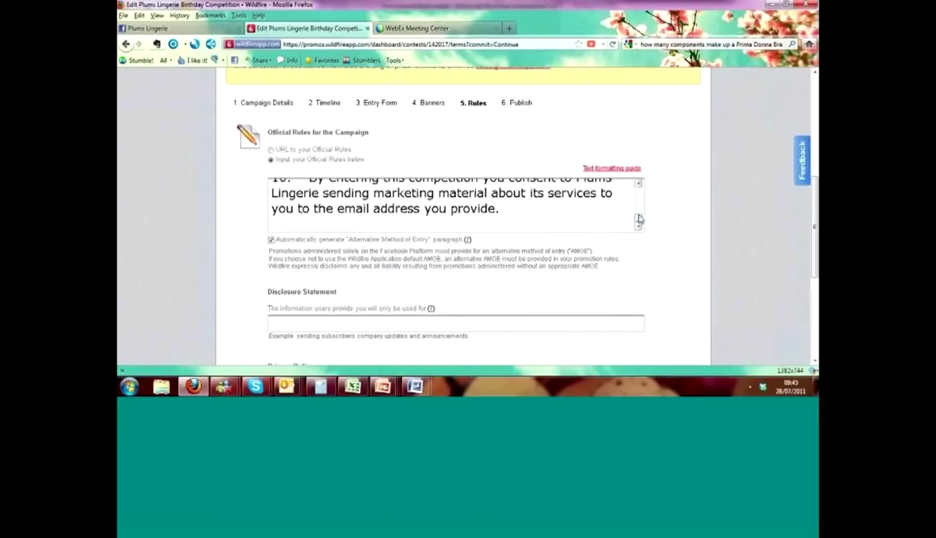
left_click_drag(638, 217, 639, 184)
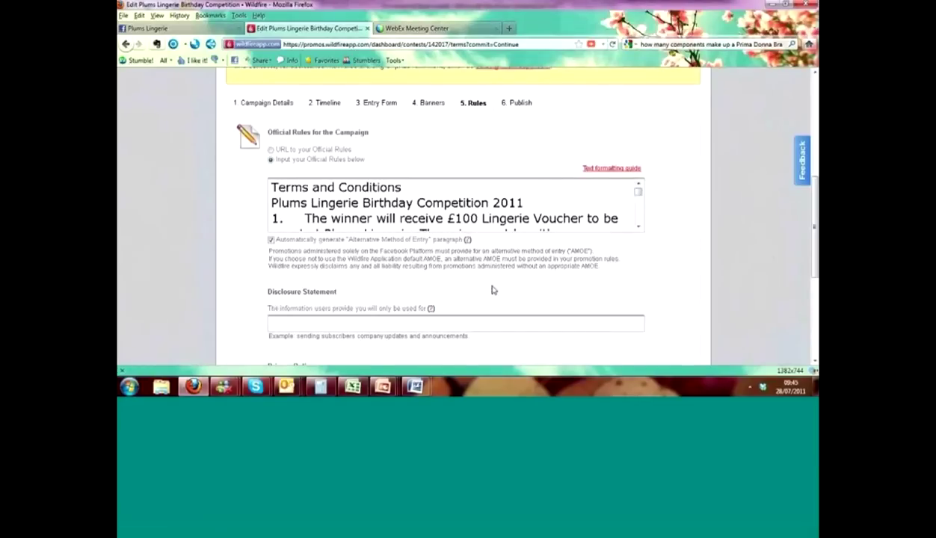
- Fill the Disclosure Statement with the saved sentence from form history
left_click(385, 327)
type("Any")
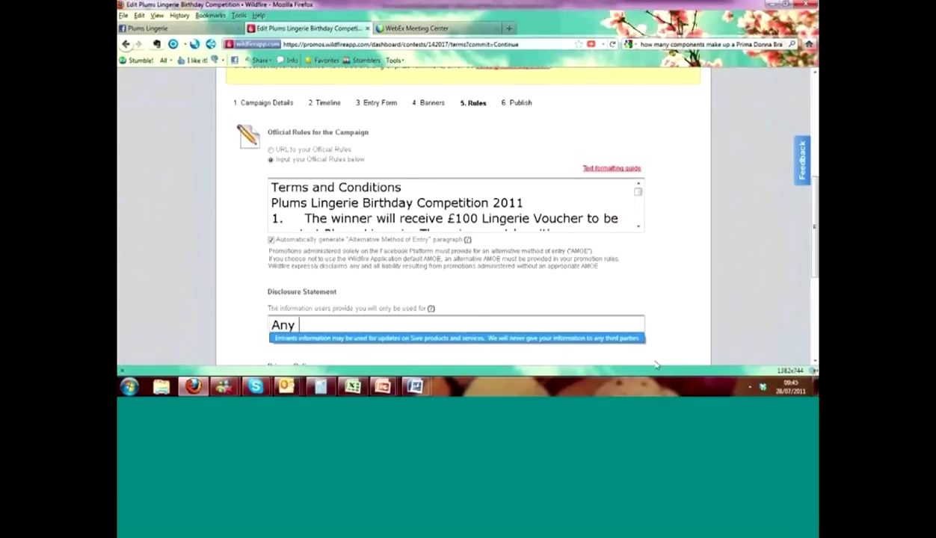
key("Escape")
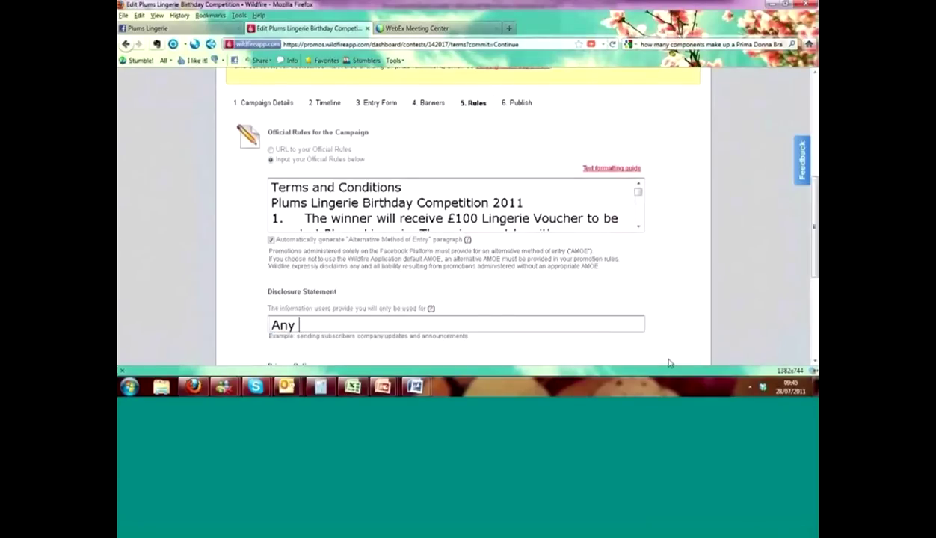
key("BackSpace")
key("BackSpace")
key("BackSpace")
key("BackSpace")
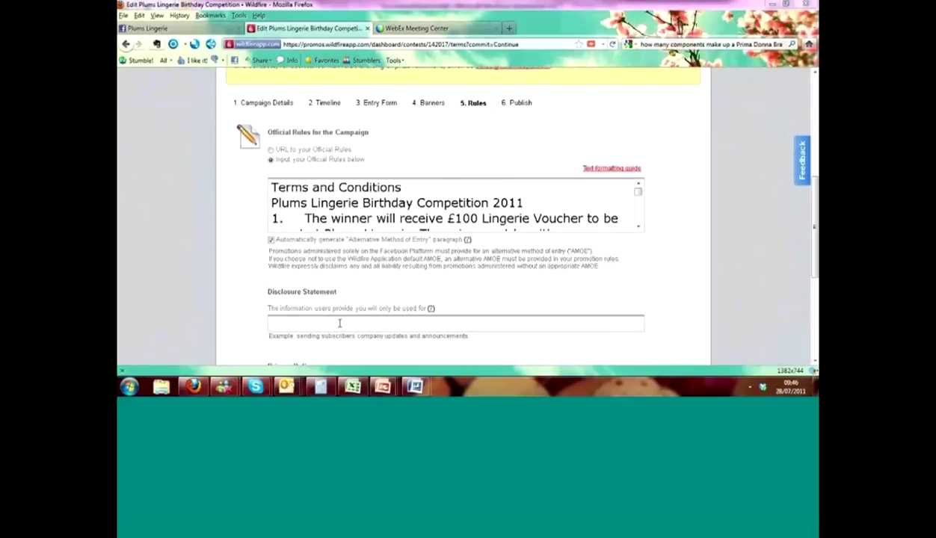
key("Down")
key("Down")
key("Return")
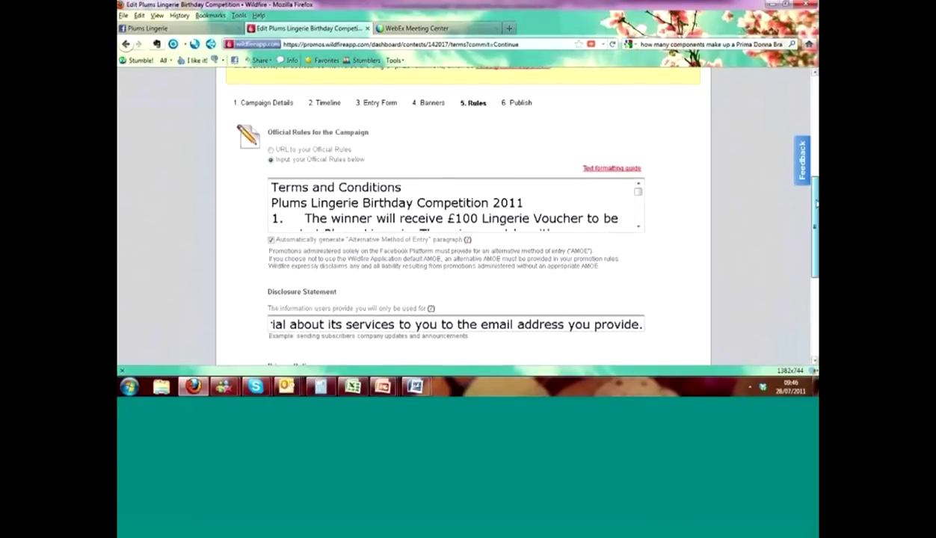
left_click_drag(817, 202, 813, 266)
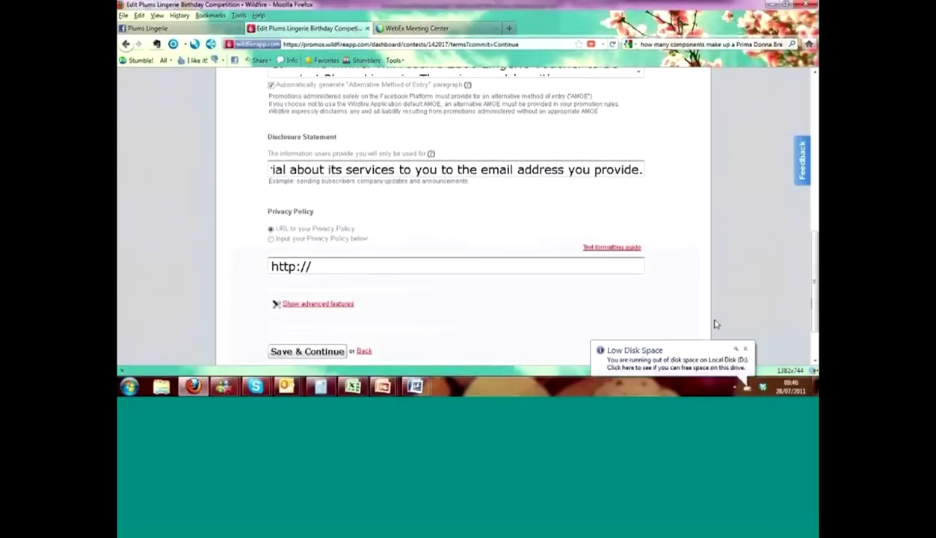
- Set the Privacy Policy URL to the plumslingerie.com privacy-notice-z-2.html?chapter=0 page and save the rules
left_click(747, 349)
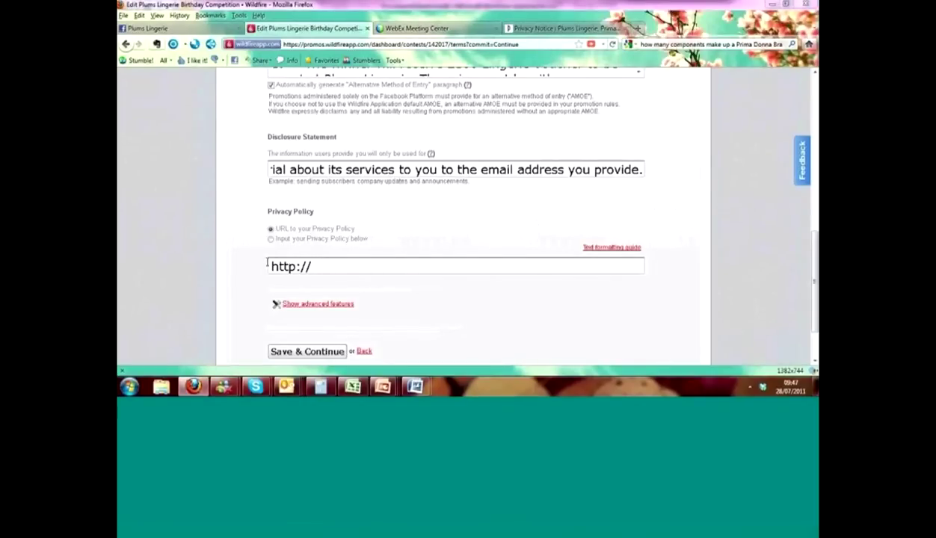
left_click_drag(324, 266, 262, 266)
type("http://www.plumslingerie.com/privacy-notice-z-2.html?chapter=0")
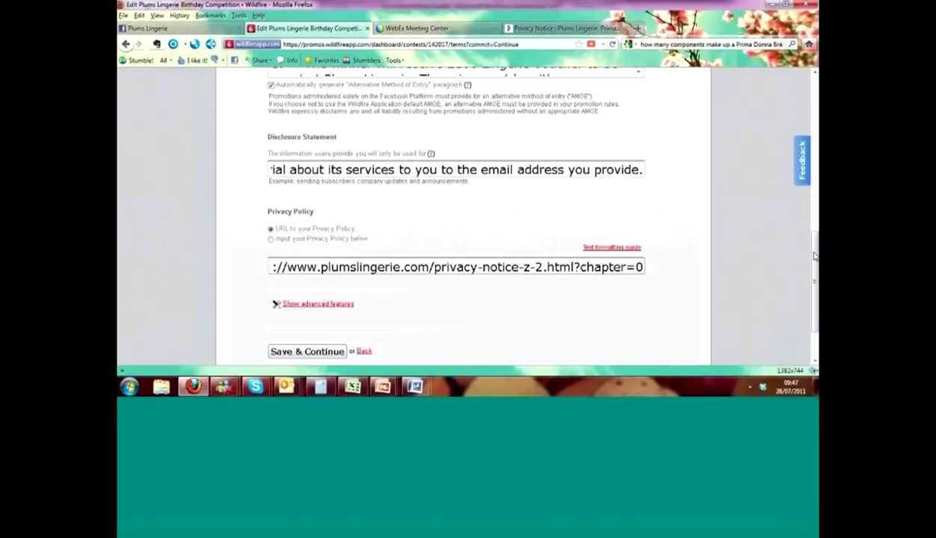
scroll(814, 256, "down", 2)
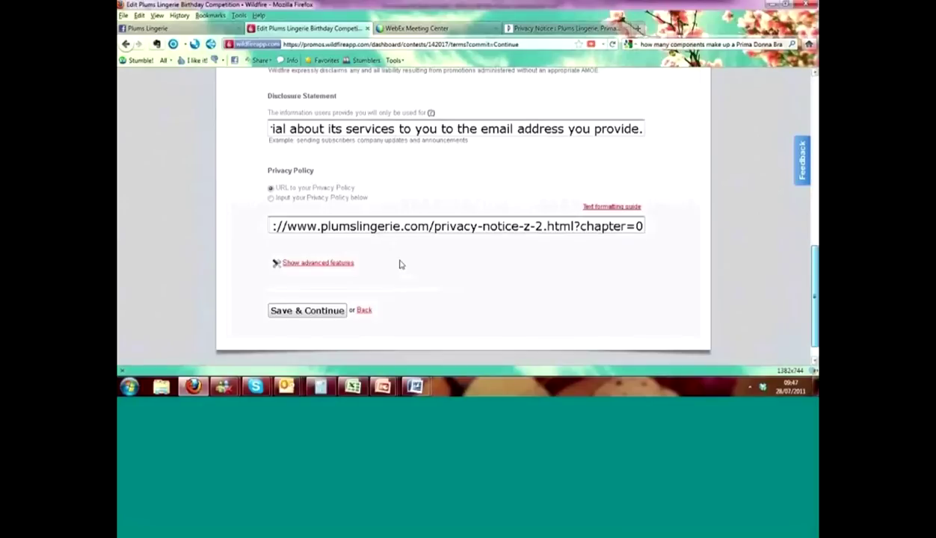
scroll(402, 266, "down", 1)
left_click(307, 295)
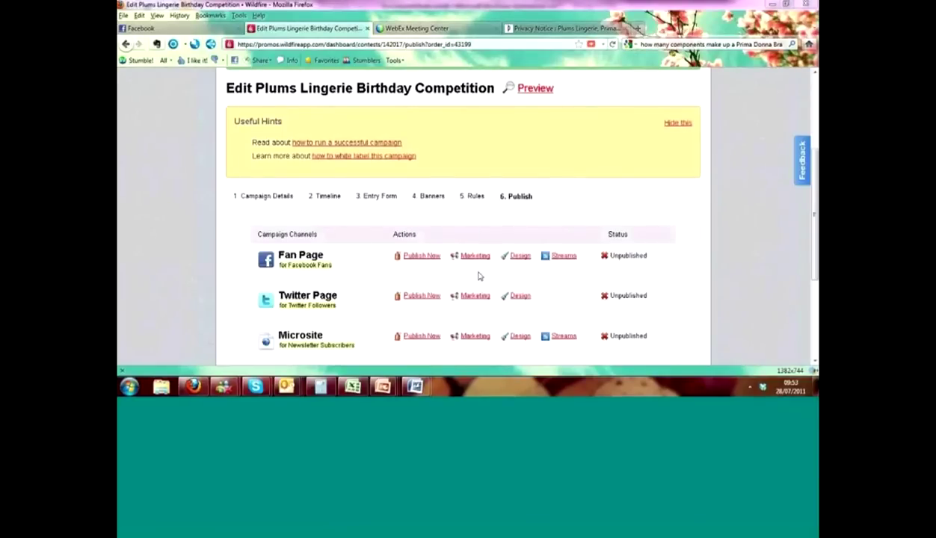
- Accept the disclaimer, publish the campaign to the Fan Page, and open the connection tutorial
left_click(423, 255)
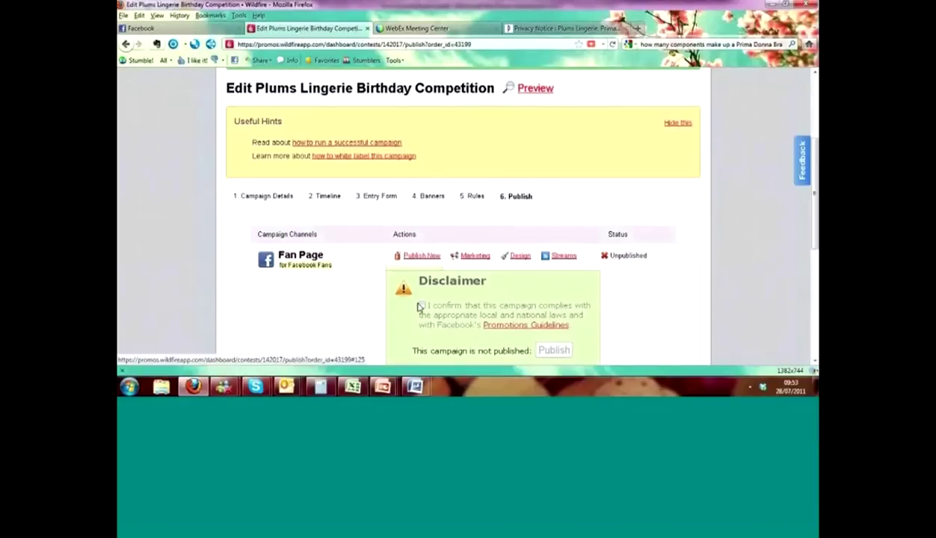
left_click(420, 305)
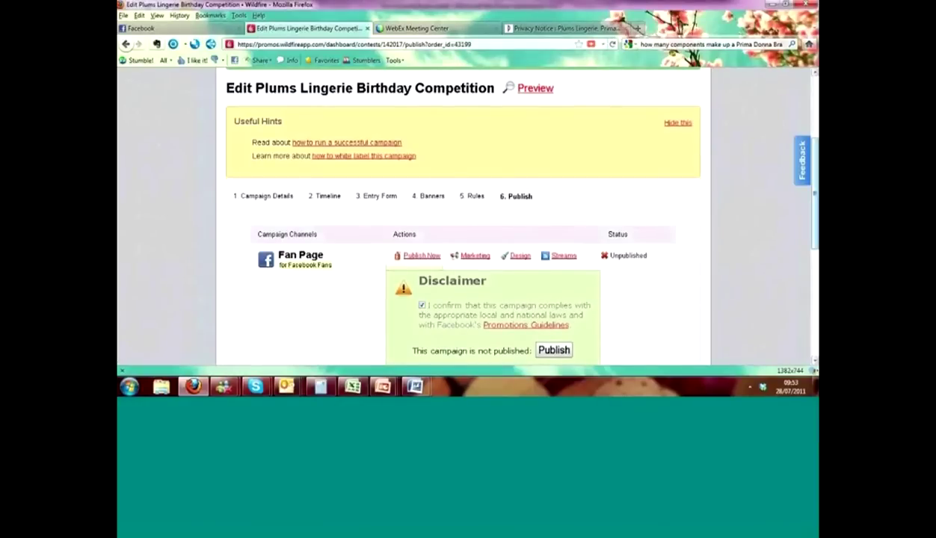
scroll(814, 238, "down", 2)
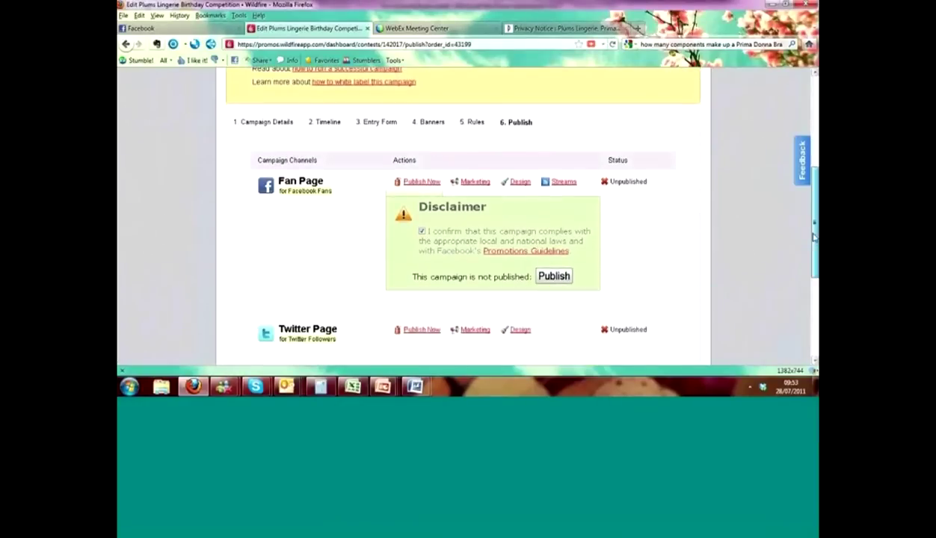
scroll(796, 239, "down", 1)
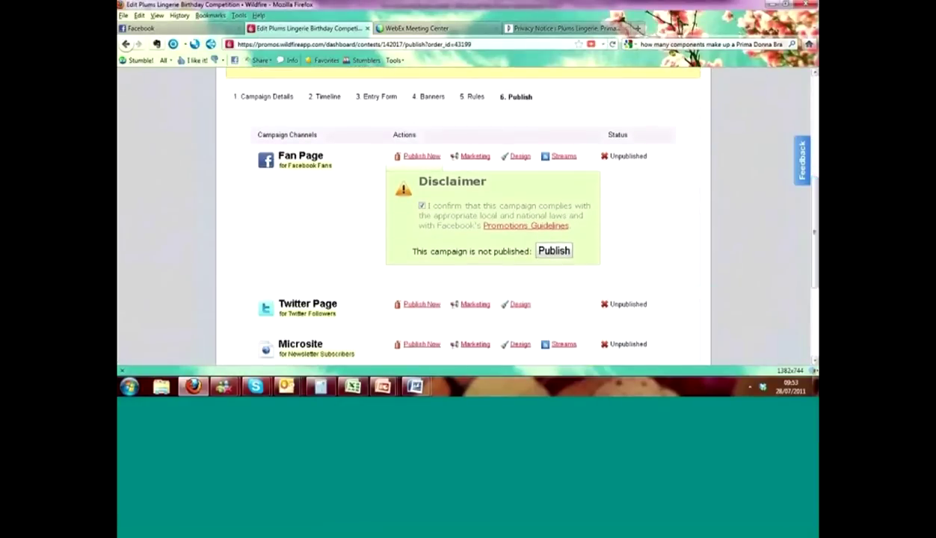
left_click(554, 250)
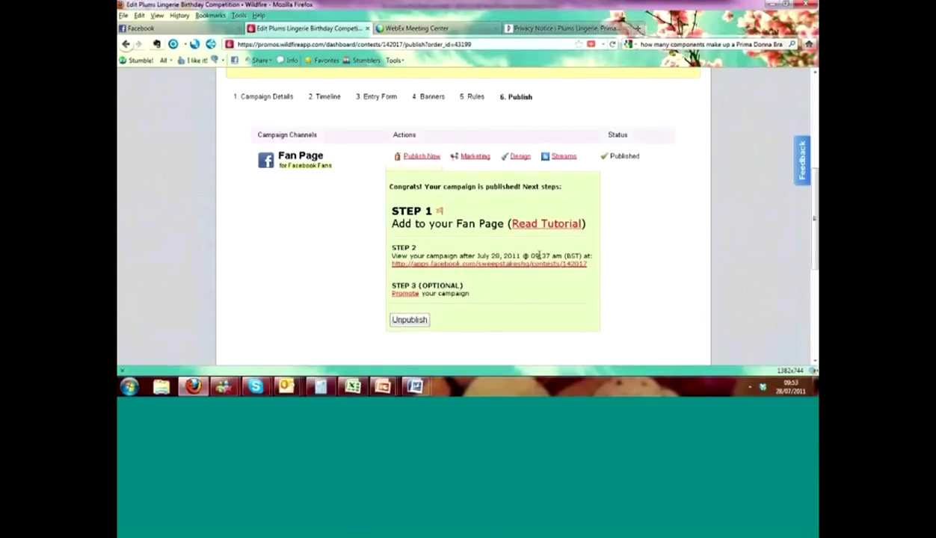
left_click(547, 223)
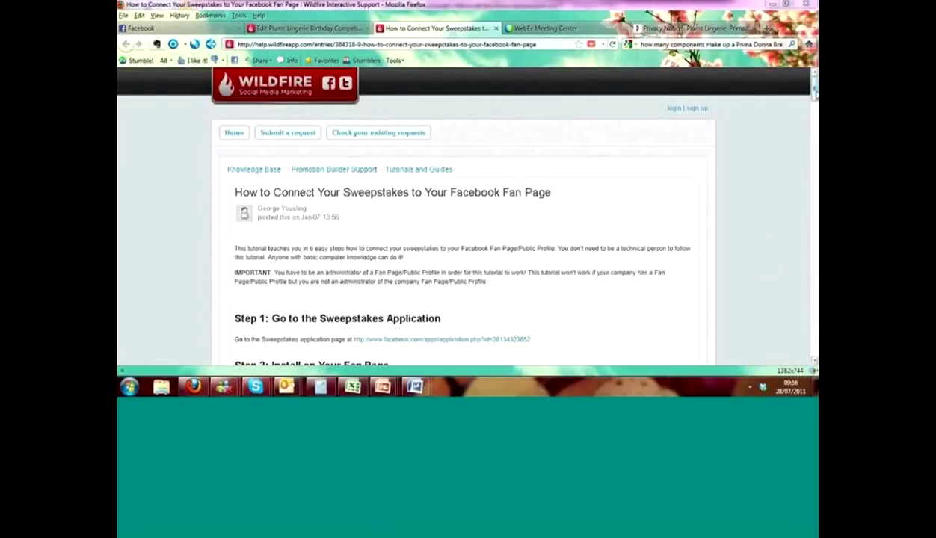
- Read through the sweepstakes-to-Fan-Page tutorial, then go to the Plums Lingerie Facebook page
left_click_drag(815, 88, 815, 123)
left_click(746, 350)
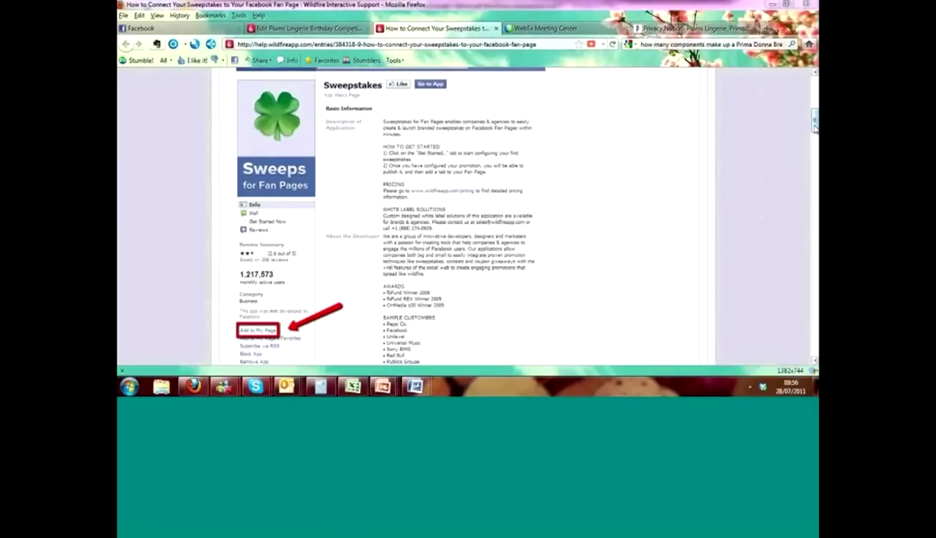
left_click_drag(815, 128, 812, 246)
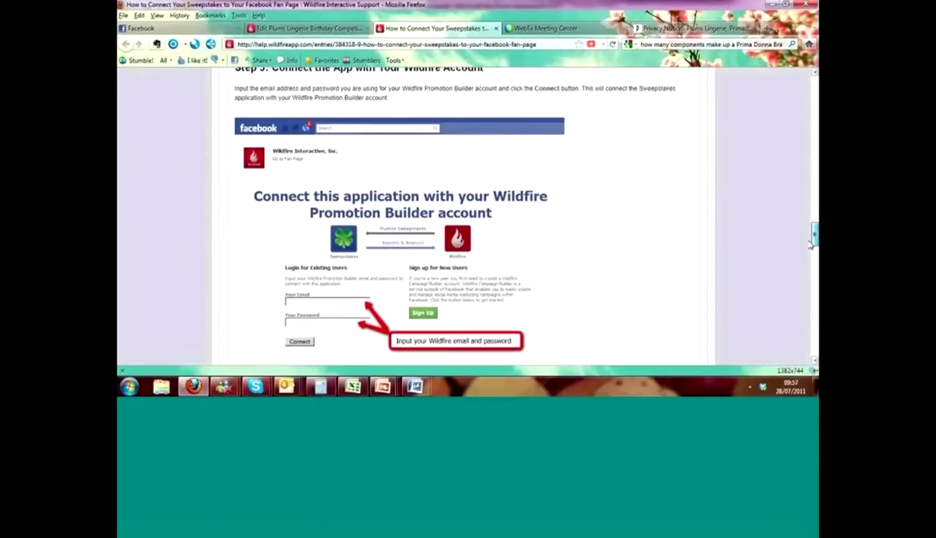
left_click_drag(812, 245, 804, 276)
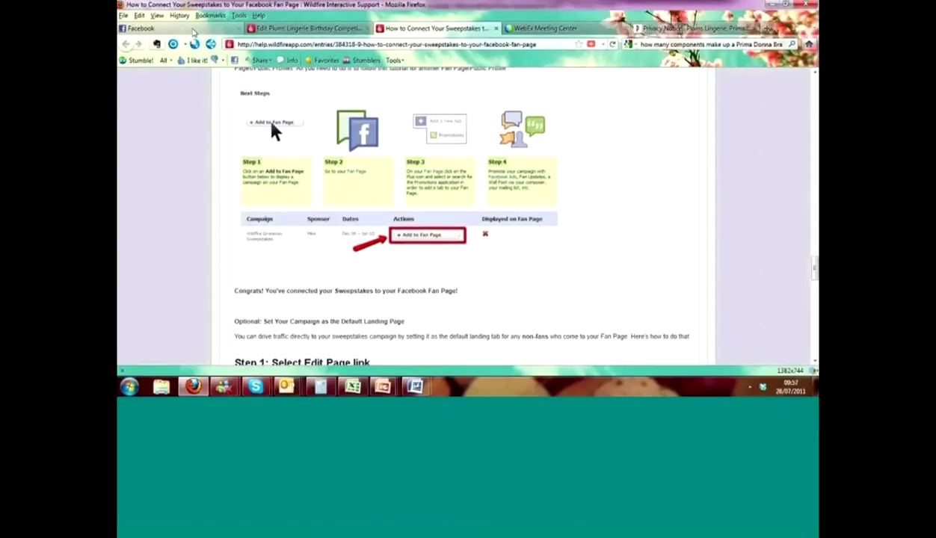
left_click(193, 31)
left_click(203, 115)
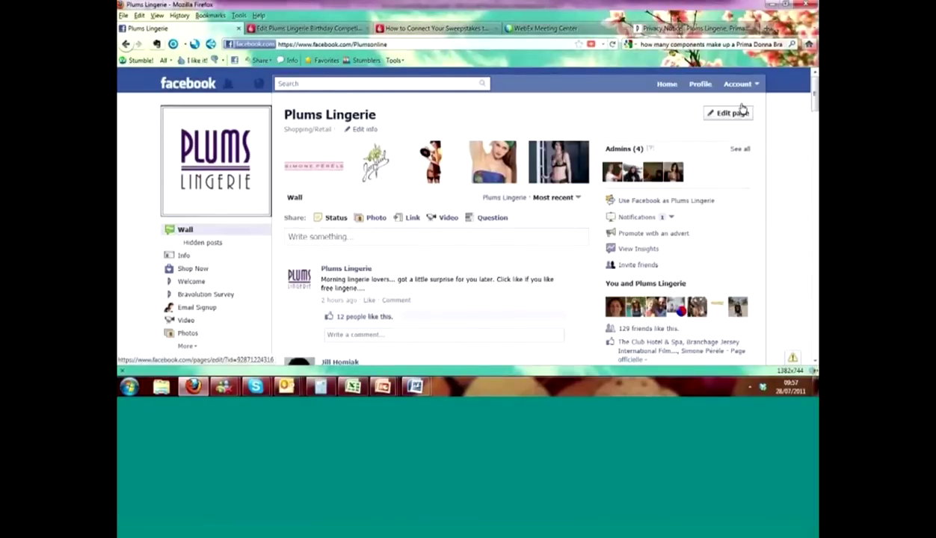
- Open the Sweepstakes application from the Plums Lingerie page's Apps list
left_click(742, 109)
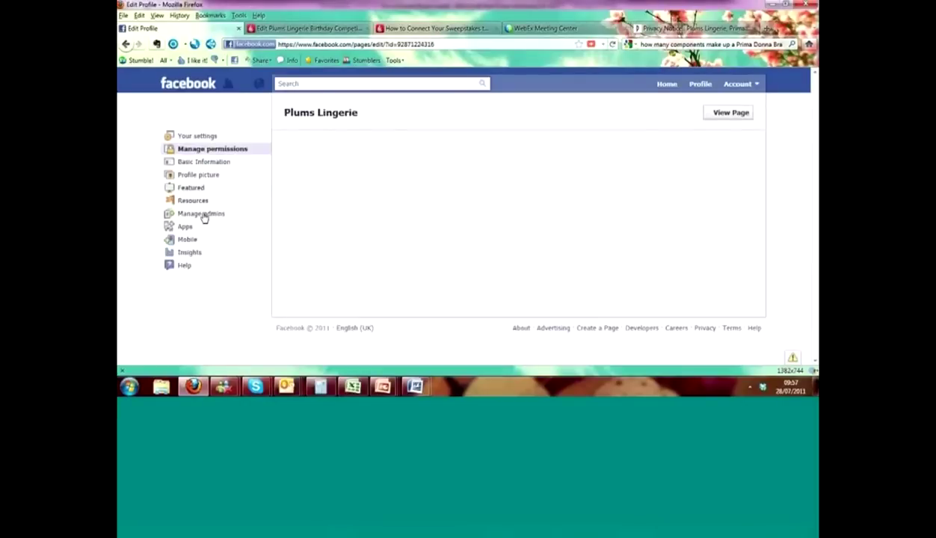
left_click(185, 226)
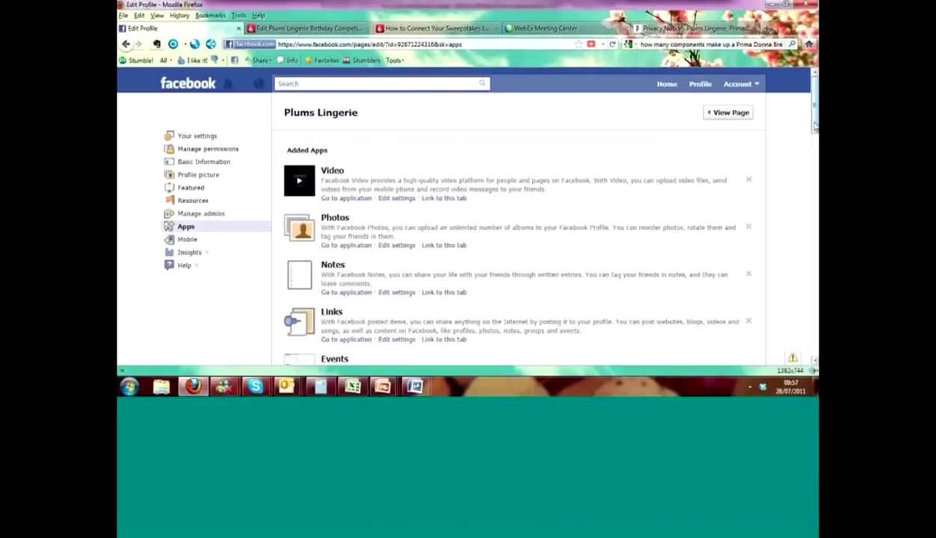
left_click_drag(815, 126, 808, 152)
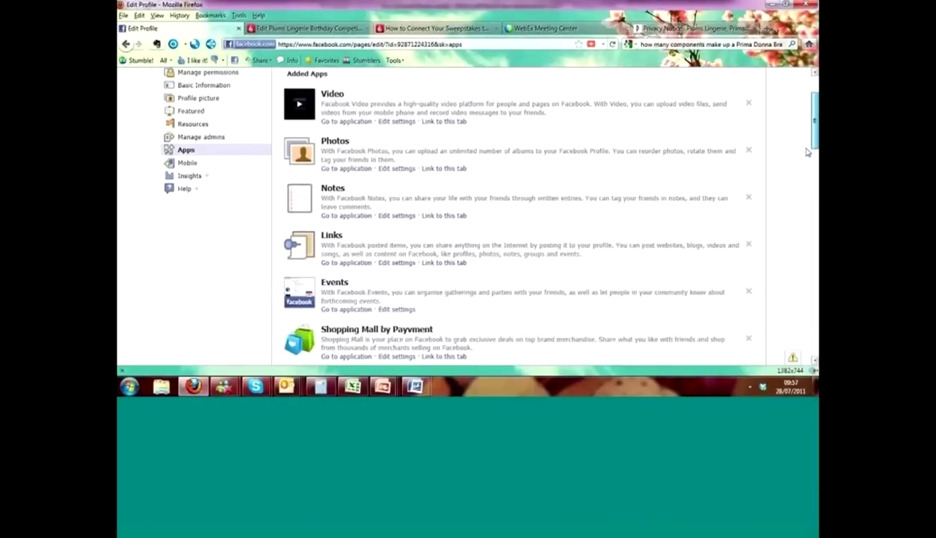
scroll(806, 172, "down", 4)
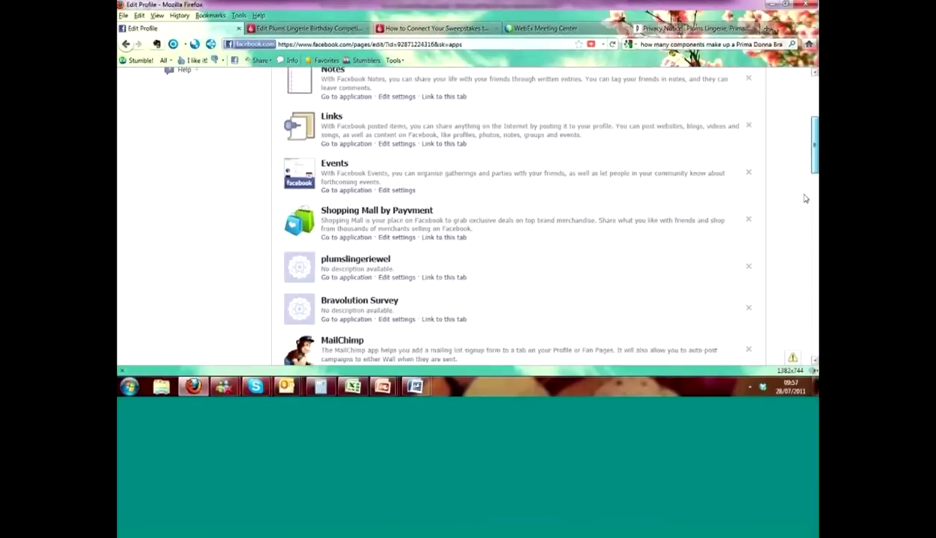
scroll(366, 254, "down", 7)
scroll(365, 254, "down", 3)
left_click(356, 261)
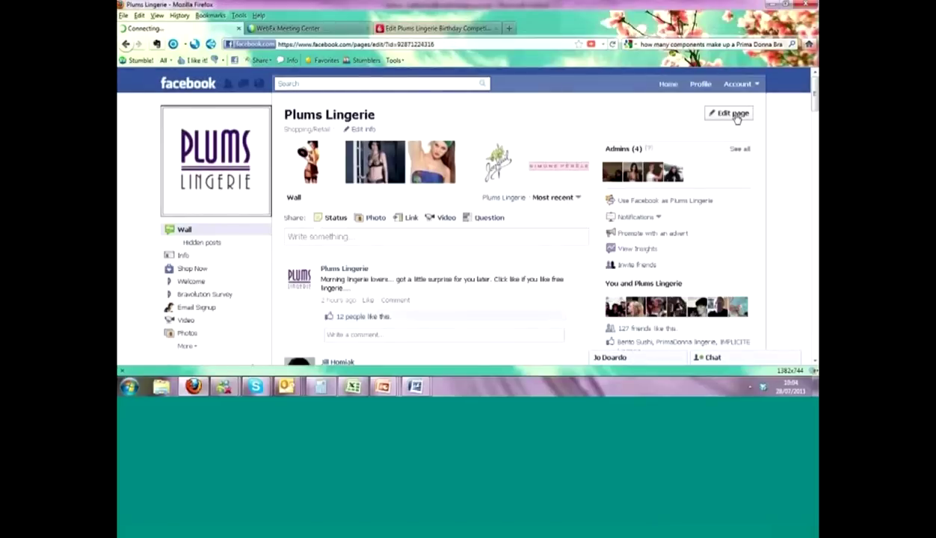
- Reopen Sweepstakes from the page's Apps settings to reach the Wildfire connect screen
left_click(731, 113)
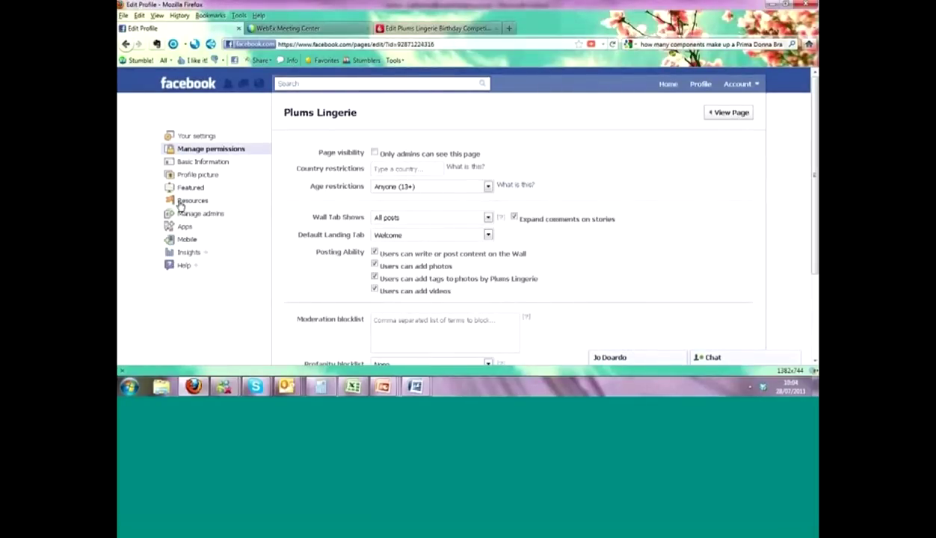
left_click(228, 226)
left_click_drag(815, 114, 805, 243)
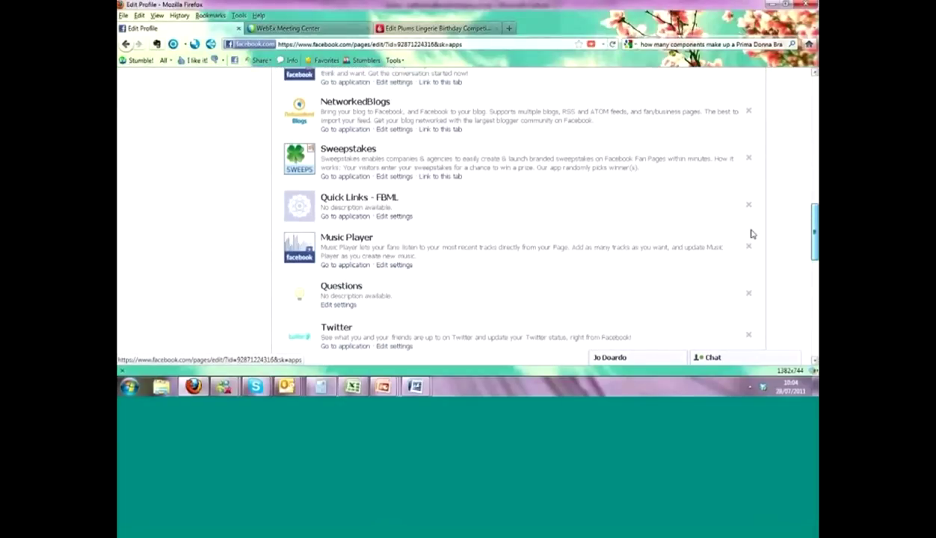
left_click(336, 182)
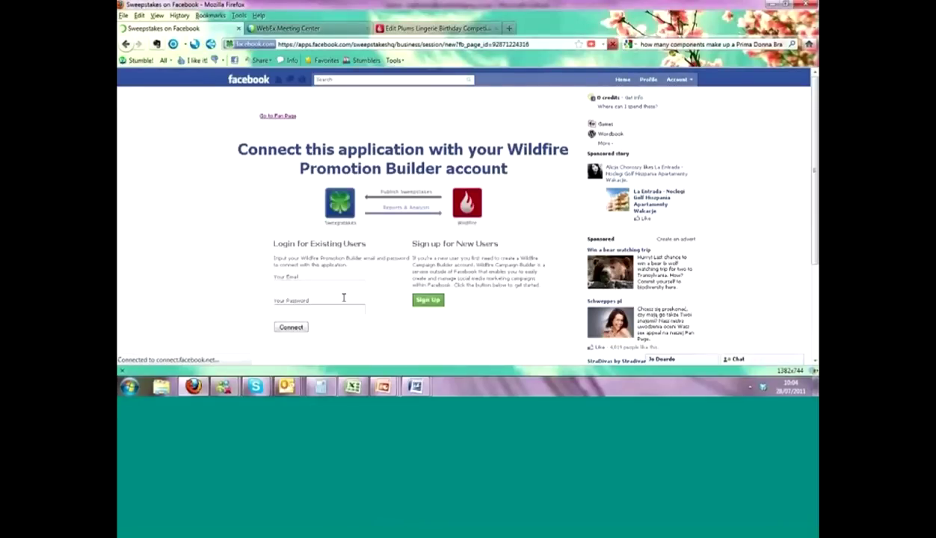
- Submit the Wildfire account e-mail and password under Login for Existing Users
left_click(341, 286)
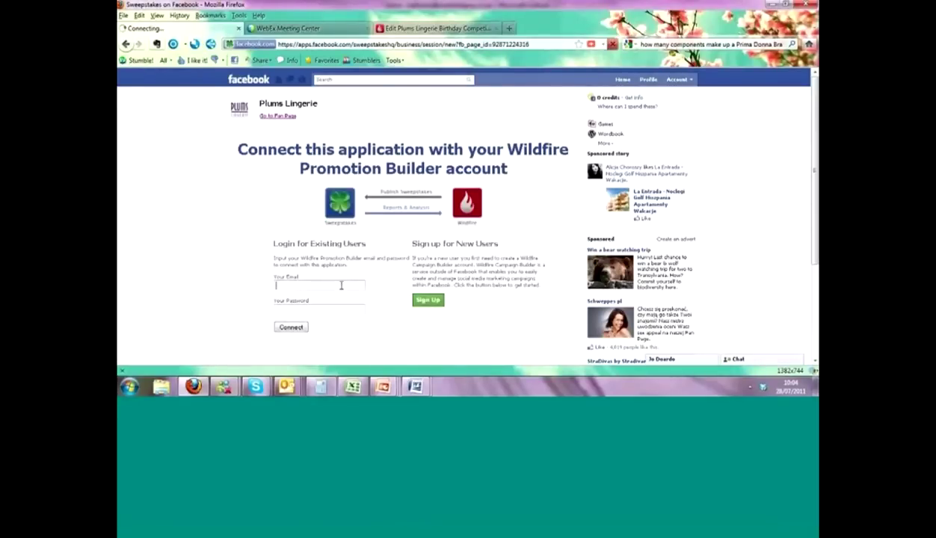
type("KATHER")
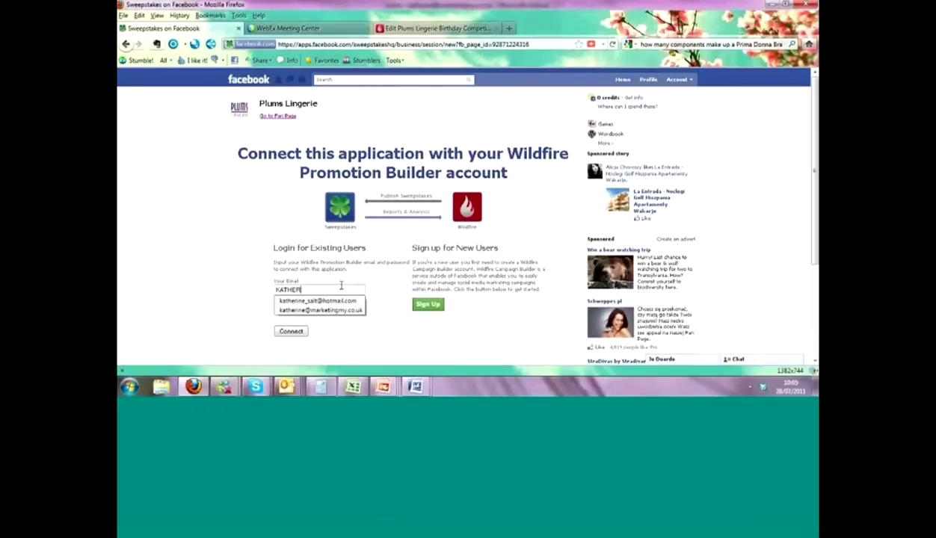
key("Down")
key("Down")
key("BackSpace")
key("BackSpace")
key("BackSpace")
key("BackSpace")
key("BackSpace")
key("BackSpace")
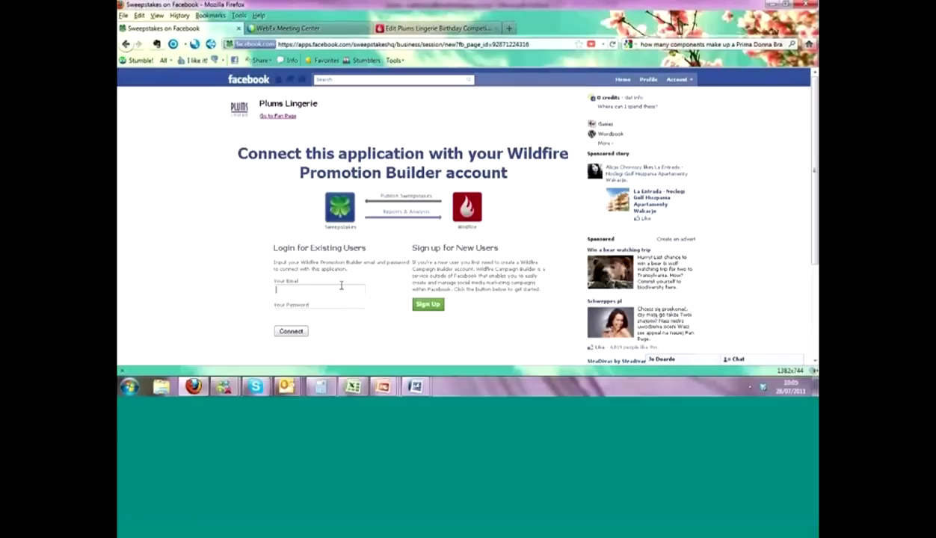
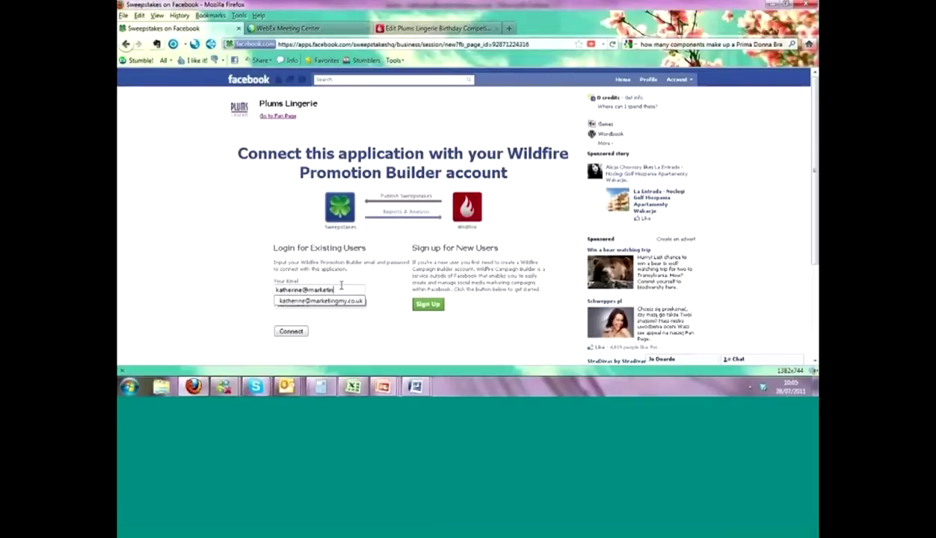
key("Tab")
type("********")
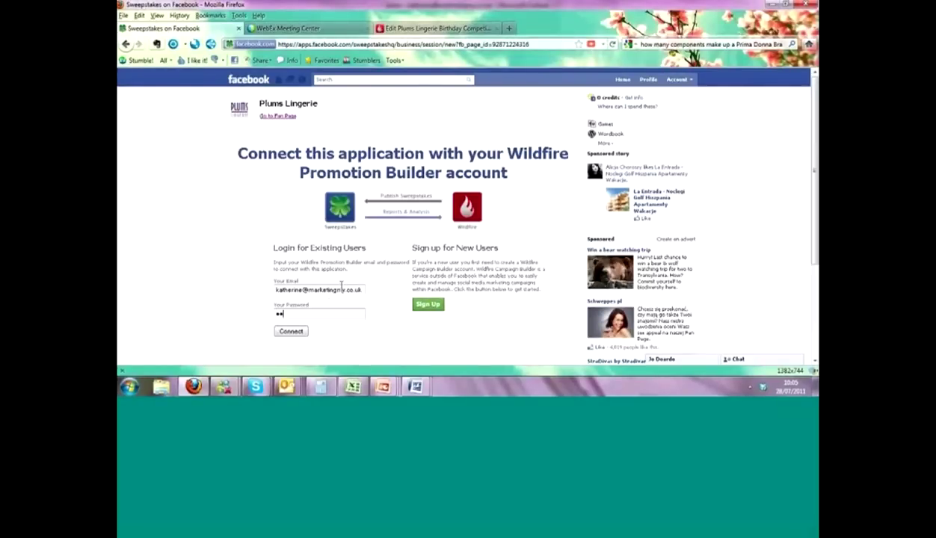
type("*")
key("Return")
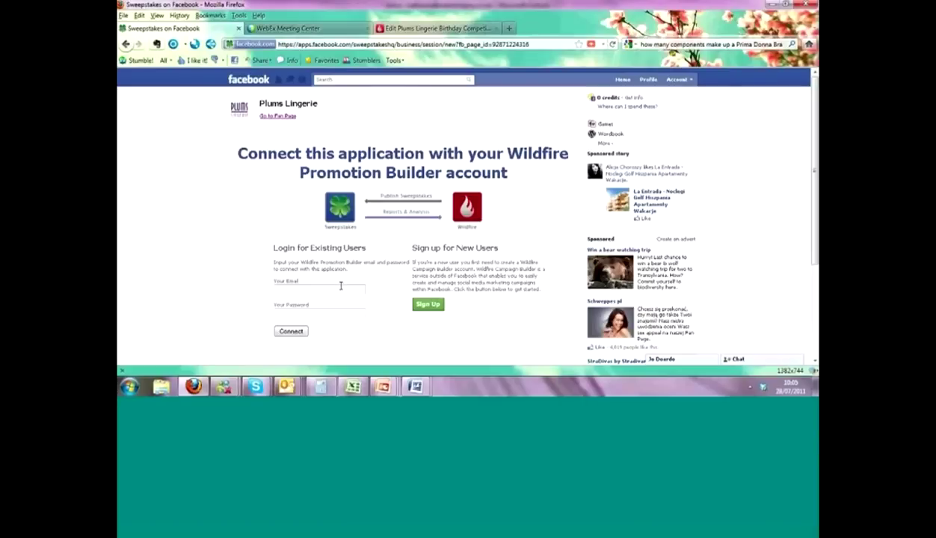
- Re-enter the saved account e-mail and password and connect the Wildfire account
left_click(340, 290)
type("katherine")
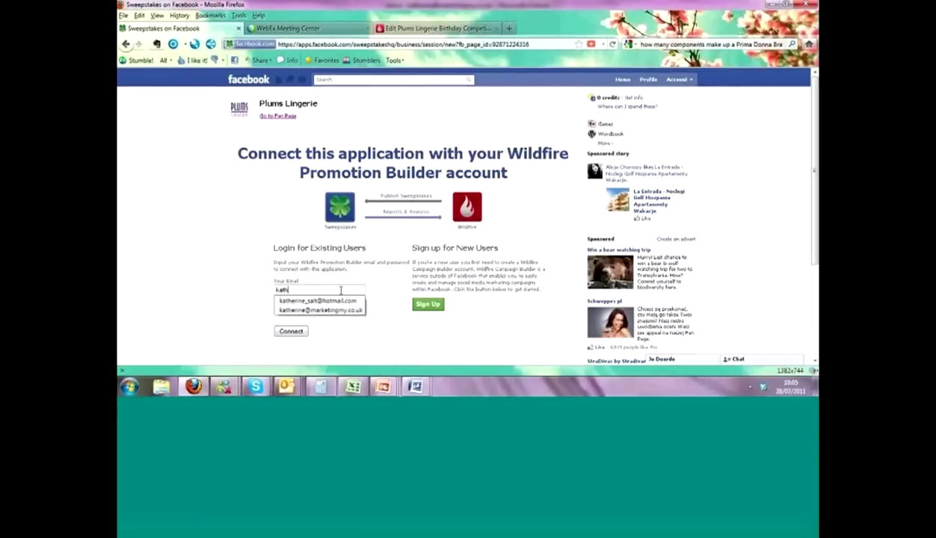
key("Down")
key("Down")
key("Tab")
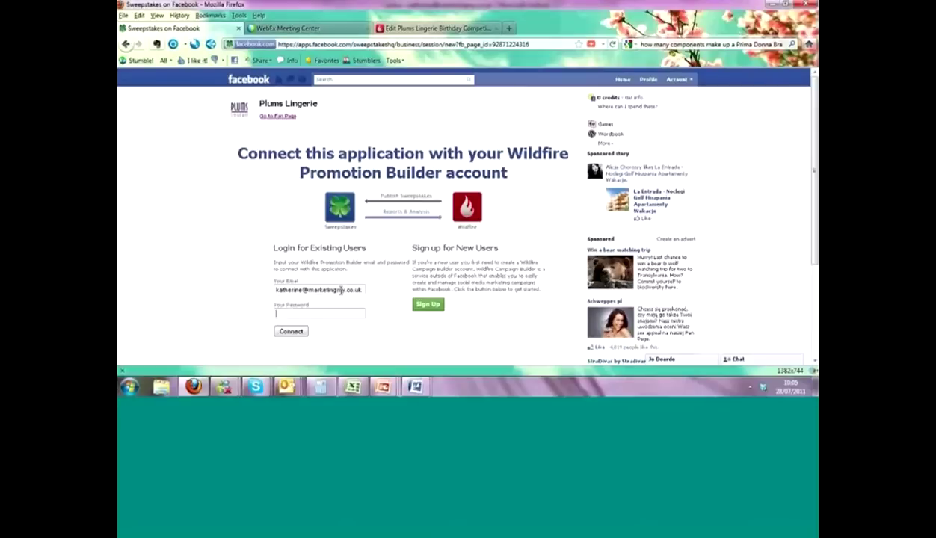
type("•••••••••")
left_click(299, 330)
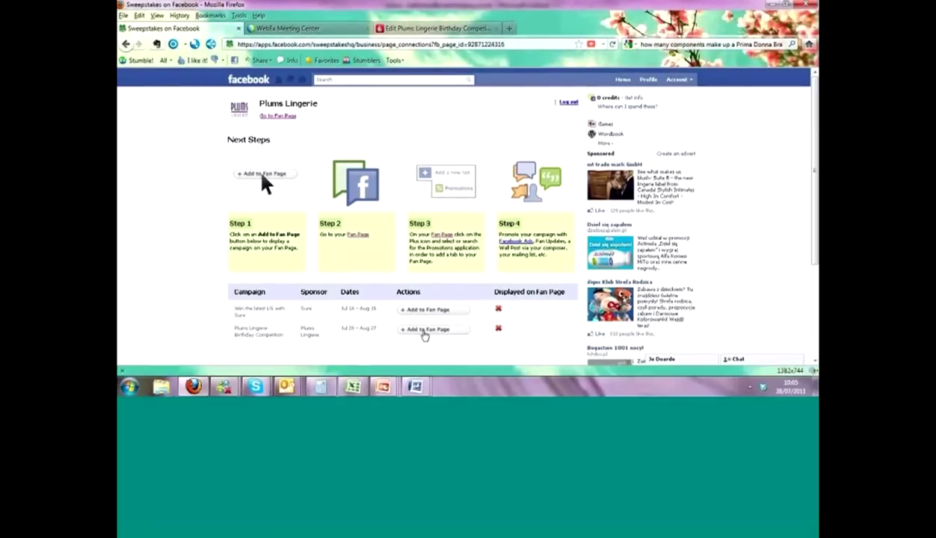
- Add the Plums Lingerie Birthday Competition to the fan page and return to the page
left_click(424, 333)
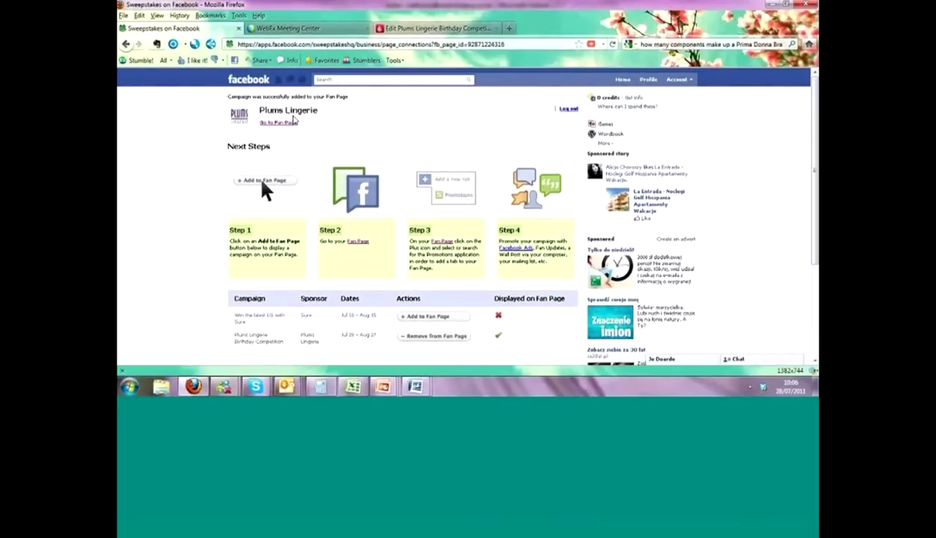
left_click(284, 123)
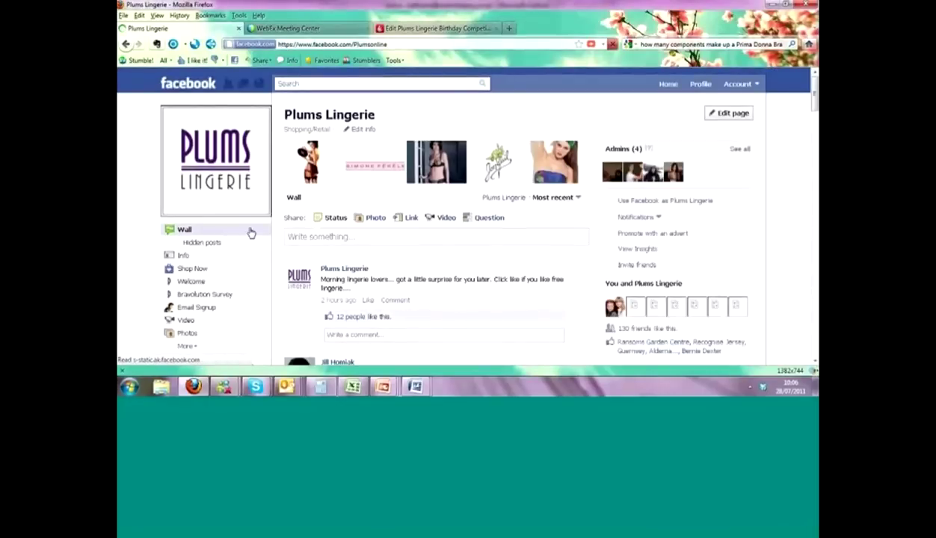
- Reorder the page tabs so Sweepstakes sits right below Email Signup, above Video
left_click(187, 346)
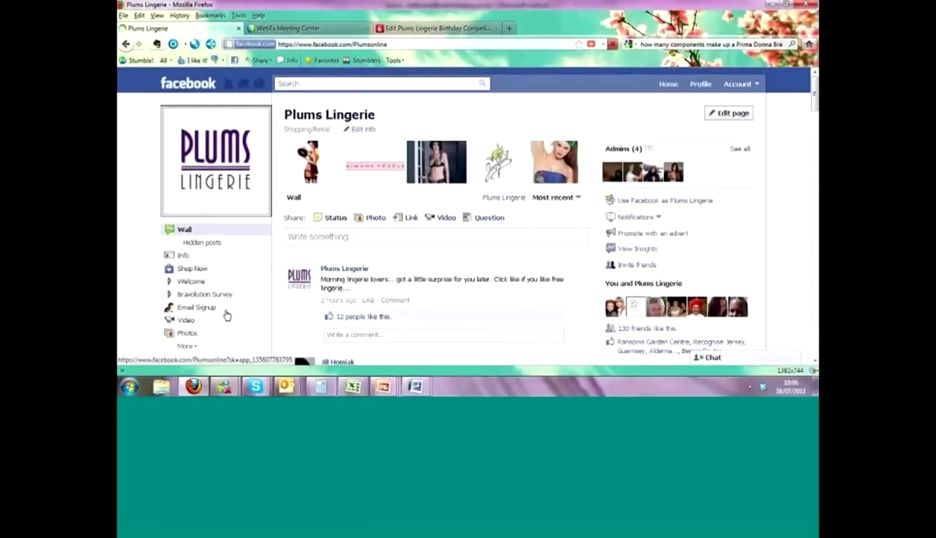
scroll(232, 318, "down", 3)
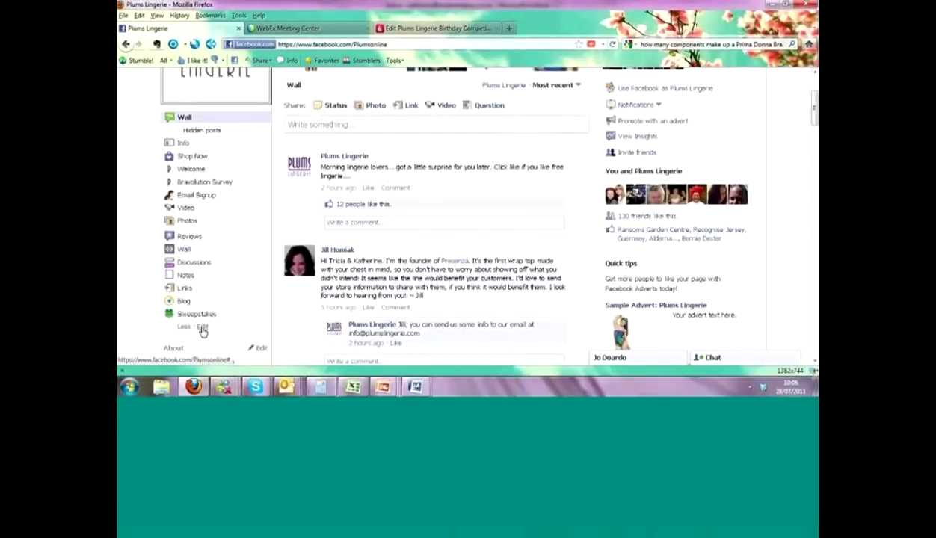
left_click(202, 326)
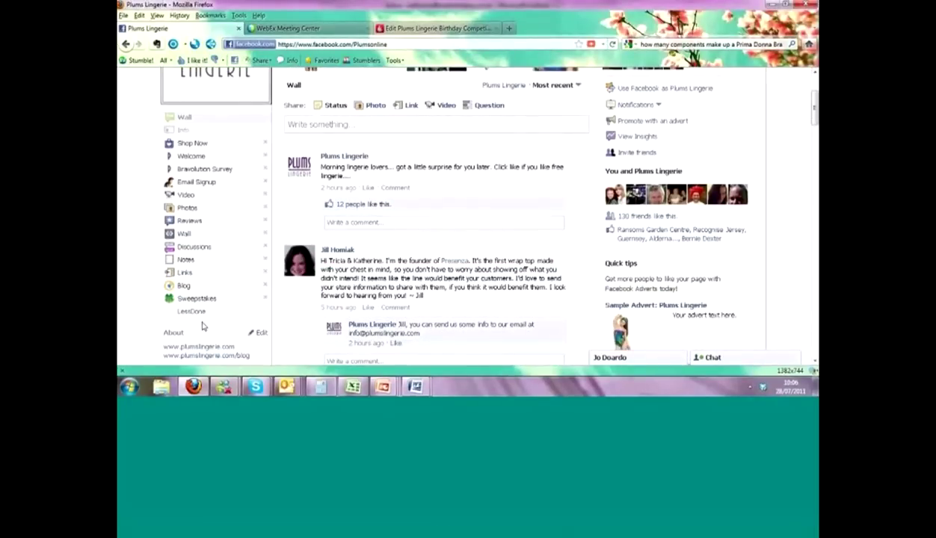
left_click_drag(204, 300, 202, 196)
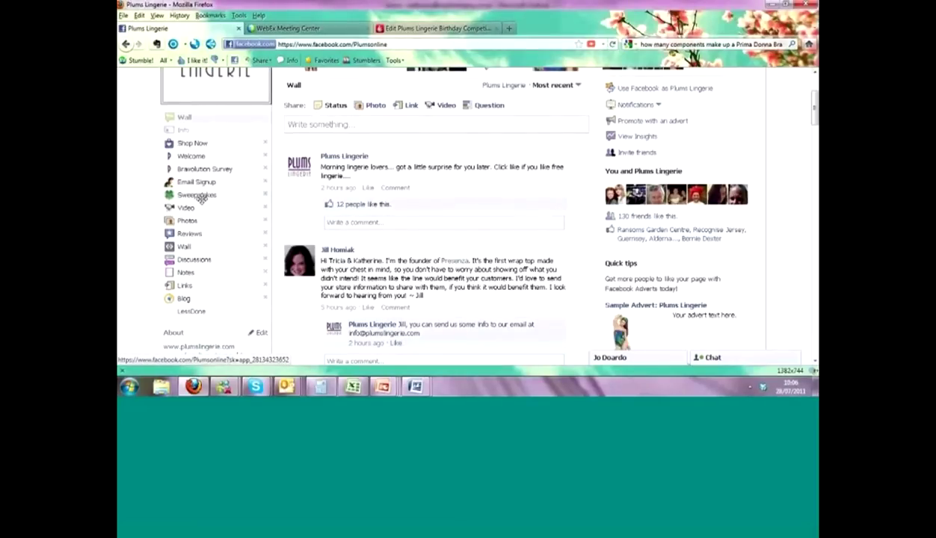
left_click(198, 314)
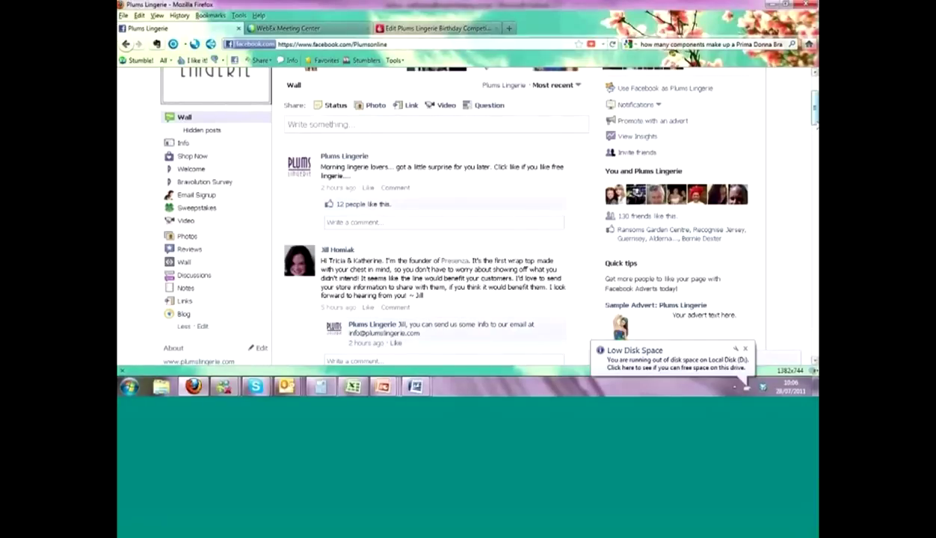
scroll(463, 225, "up", 3)
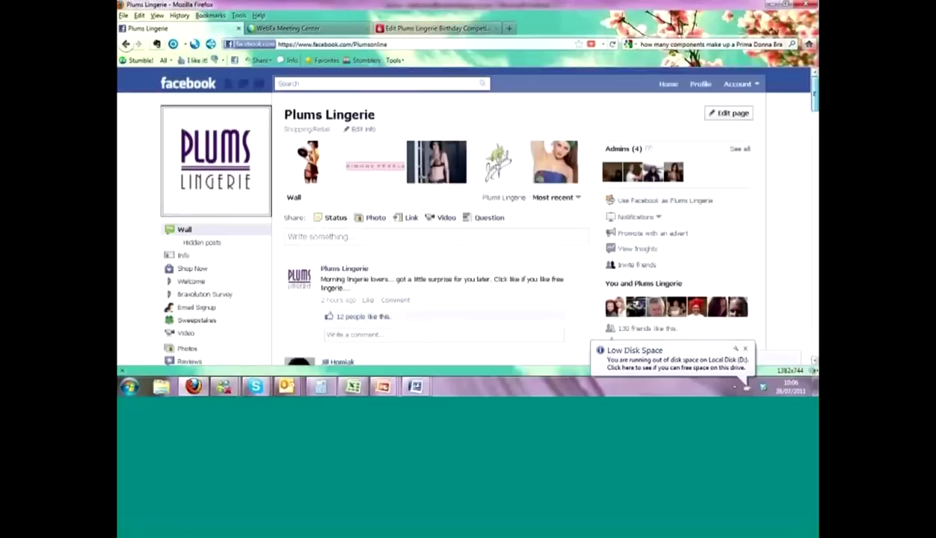
- Make Sweepstakes the Plums Lingerie page's Default Landing Tab and save the settings
left_click(731, 113)
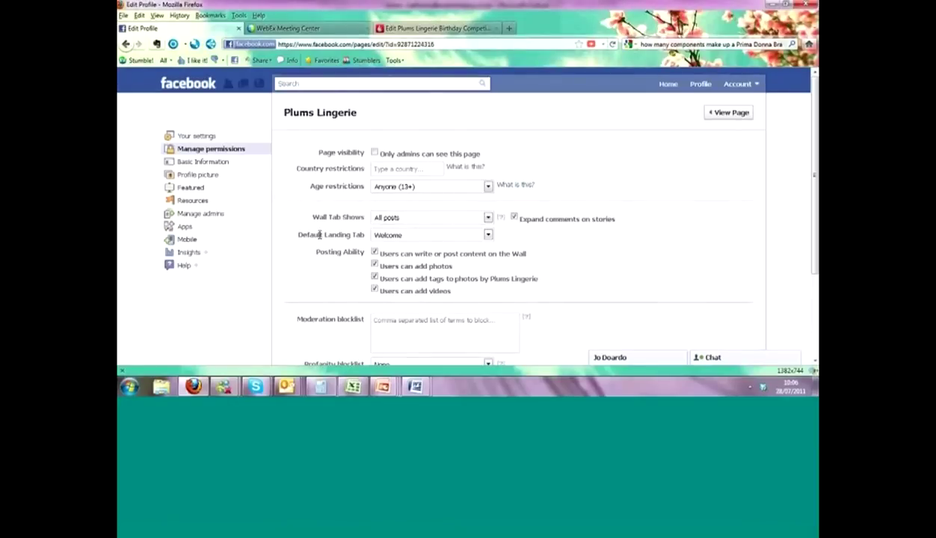
left_click(487, 236)
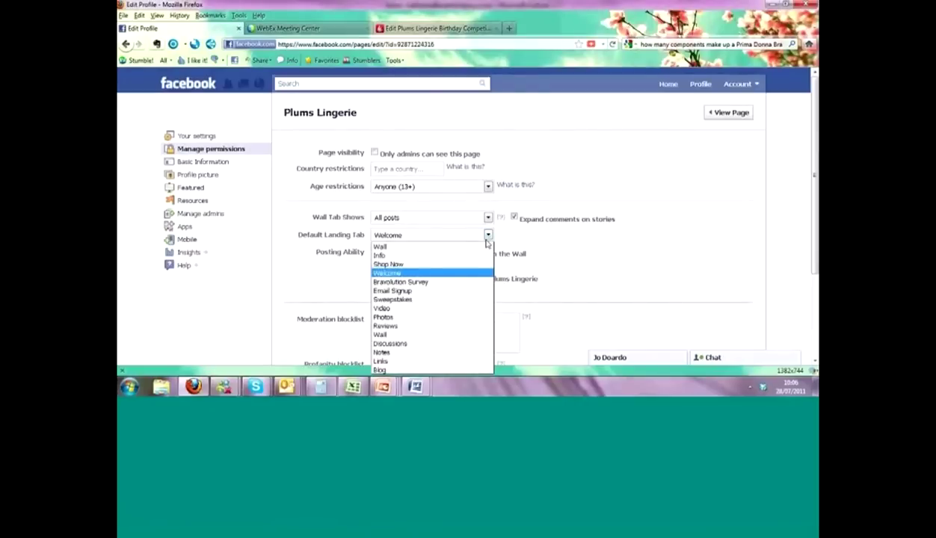
left_click(438, 300)
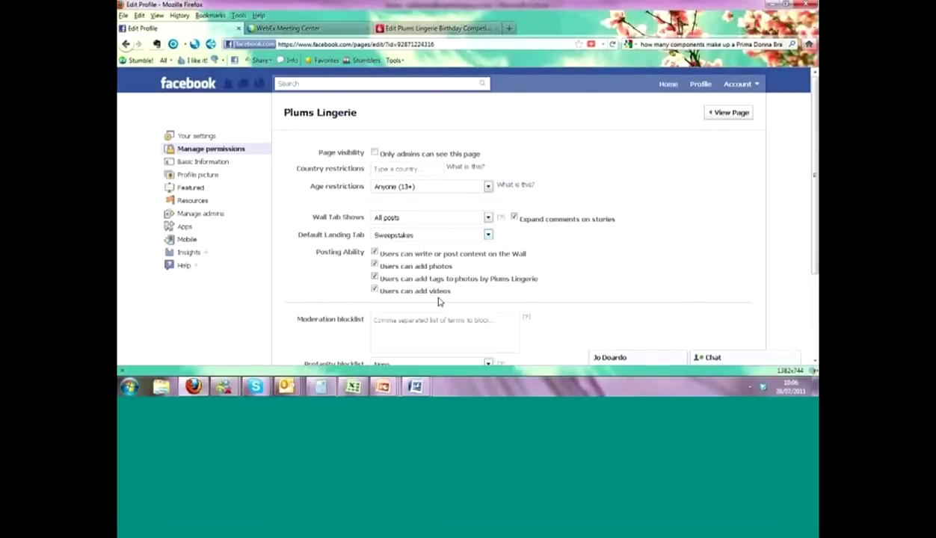
scroll(815, 138, "down", 3)
left_click(399, 301)
left_click(727, 113)
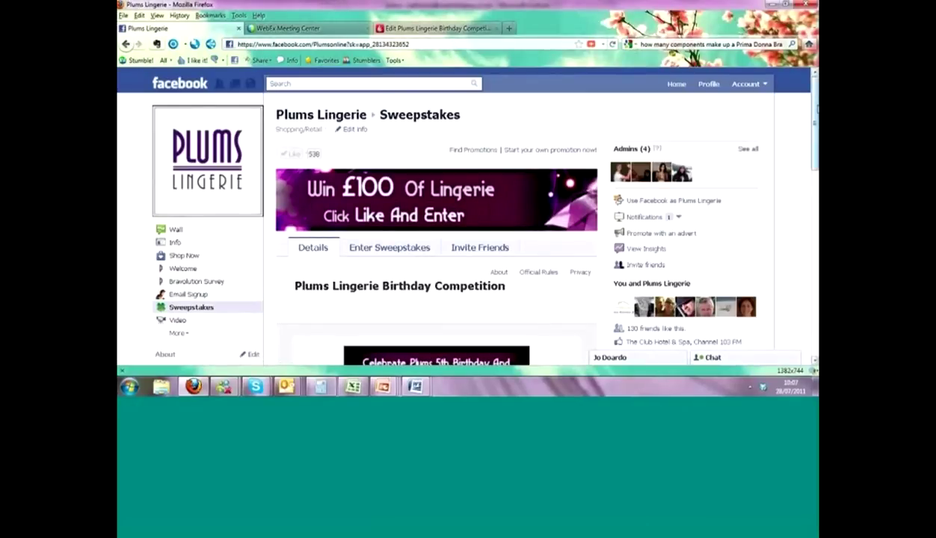
- Open the Birthday Competition entry form and review its Prima Donna bra question and personal-details fields
left_click_drag(817, 113, 814, 175)
scroll(651, 228, "down", 2)
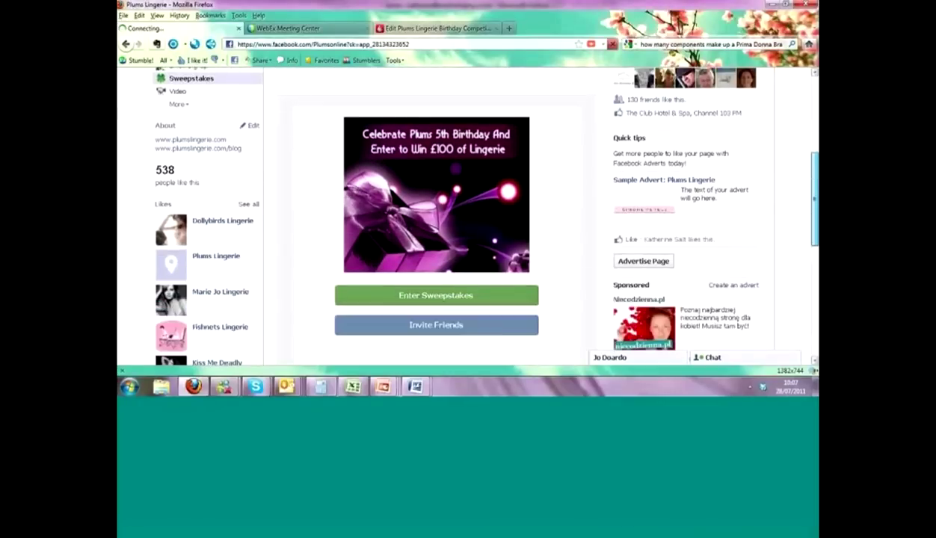
left_click_drag(650, 228, 422, 297)
left_click(422, 297)
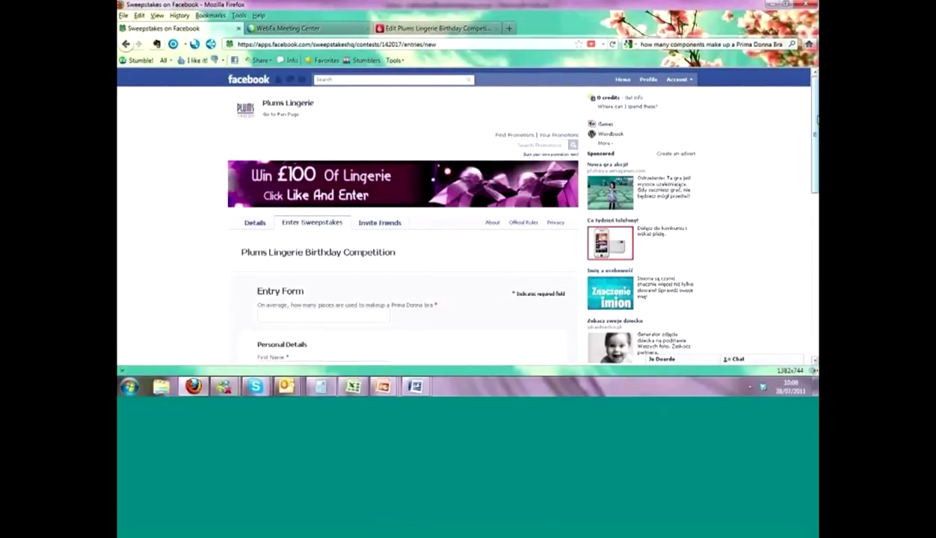
scroll(404, 224, "down", 5)
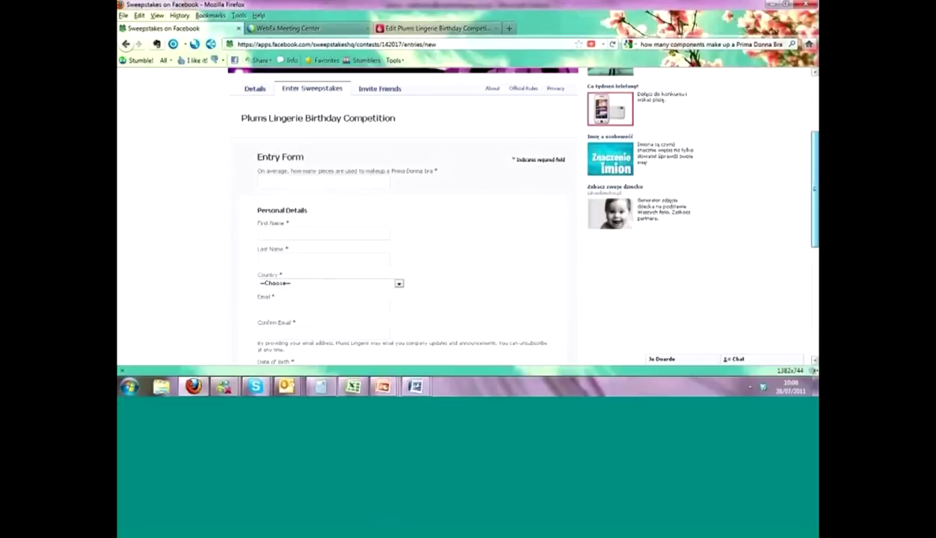
scroll(807, 226, "down", 3)
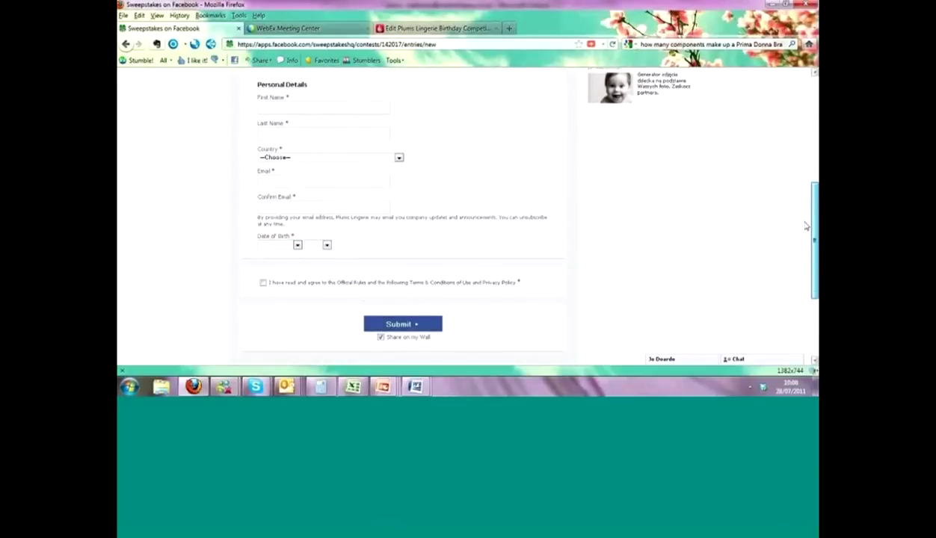
scroll(806, 180, "up", 6)
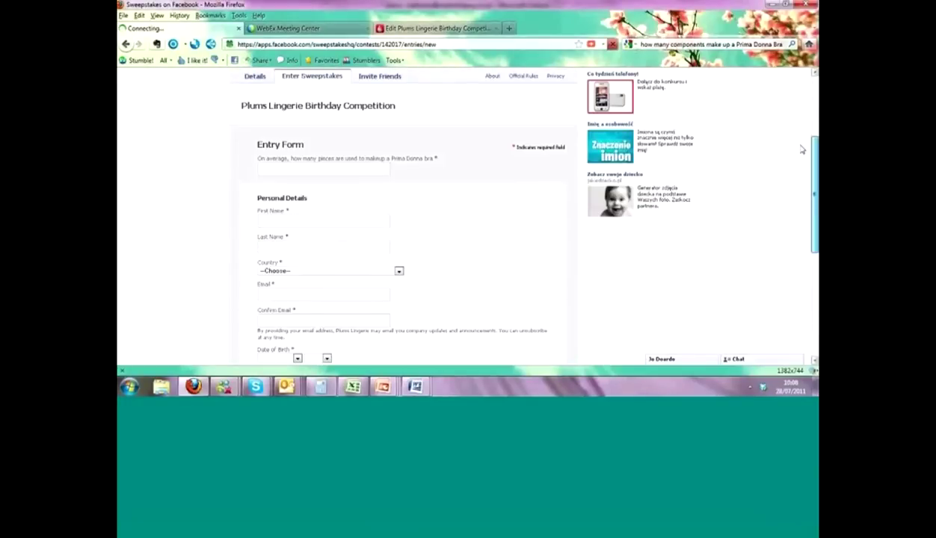
scroll(800, 120, "up", 3)
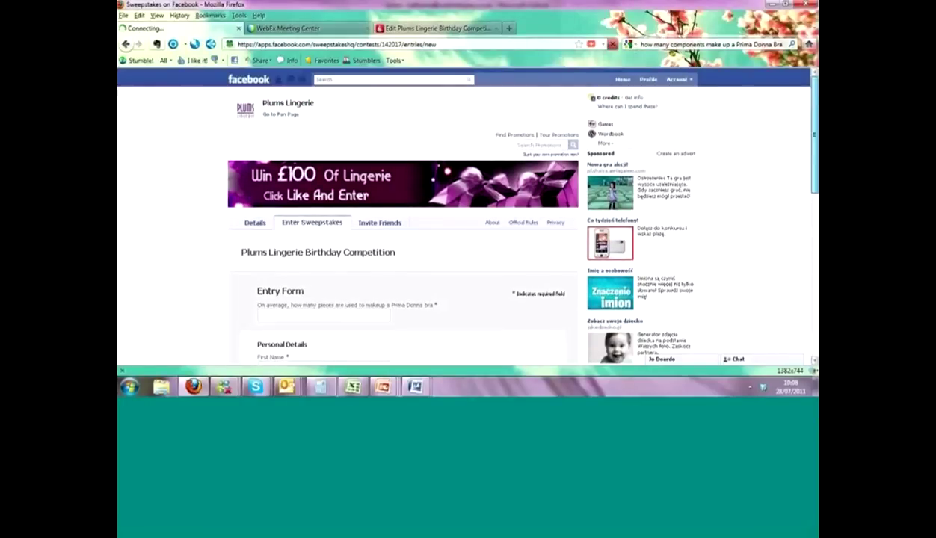